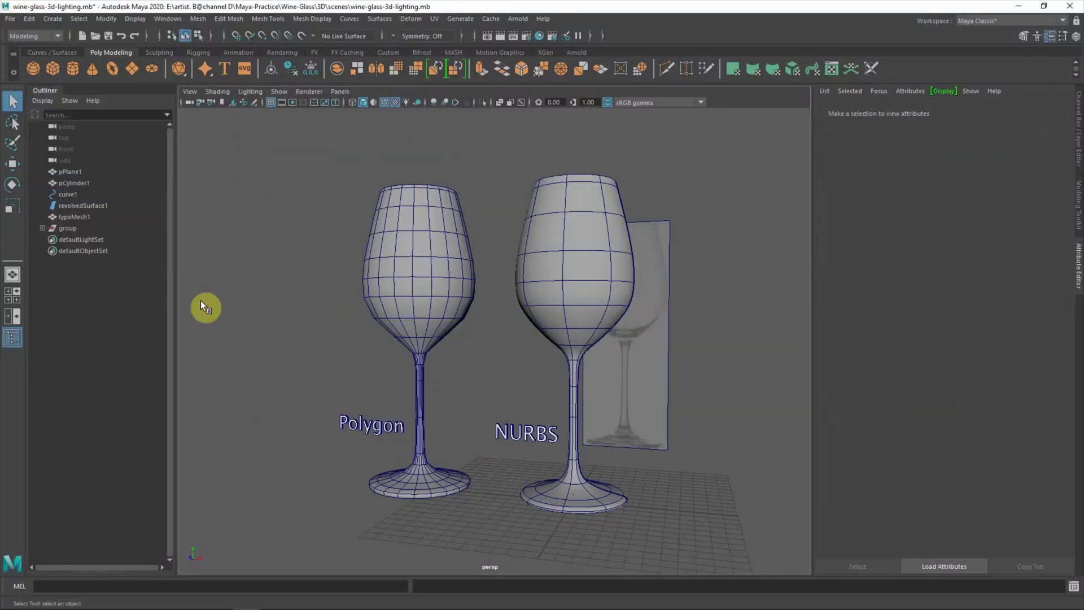
- Group the text labels as type_group, hide them, and rename the polygon glass wine_glass_Polygon
left_click(71, 217)
double_click(71, 217)
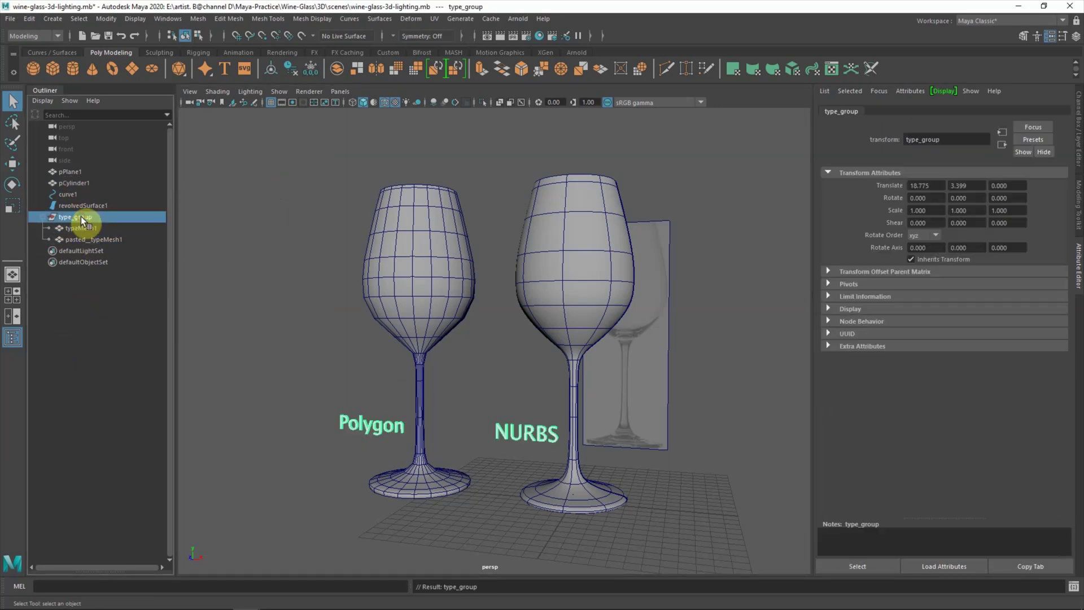
key("h")
left_click(70, 171)
key("h")
double_click(79, 183)
type("wine_glass_Polygon")
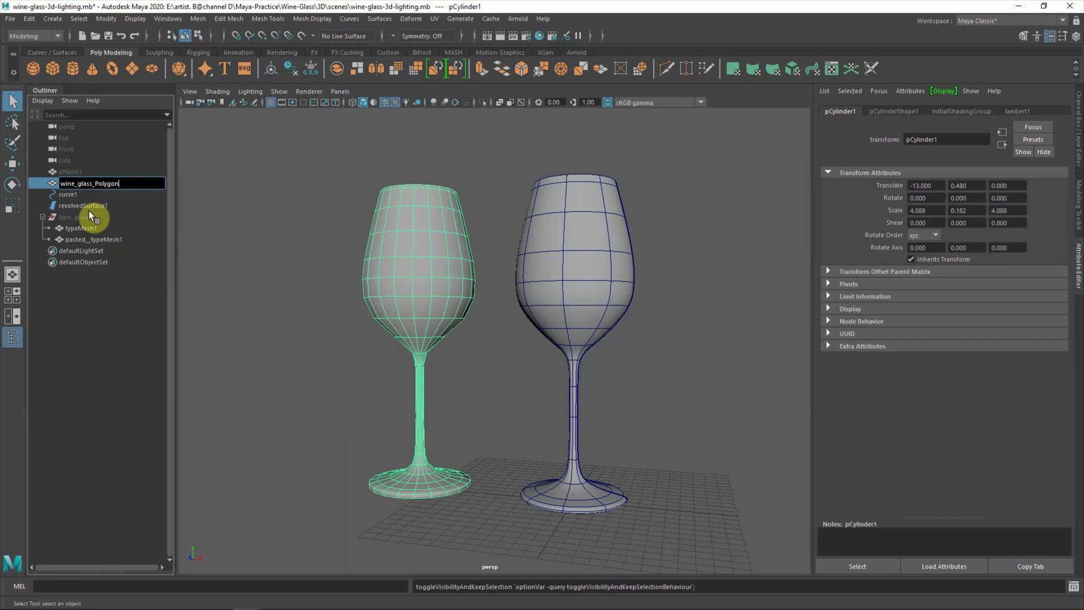
key("Return")
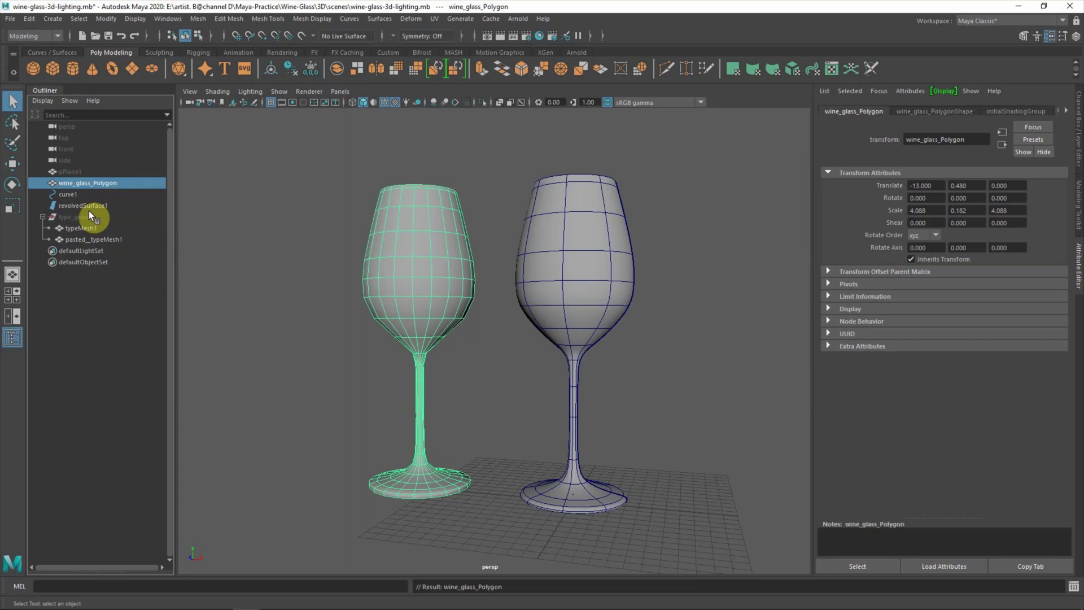
- Rename revolvedSurface1 to wine_glass_NURBS
left_click(81, 205)
double_click(81, 205)
type("wine_glass_Polygo")
key("BackSpace")
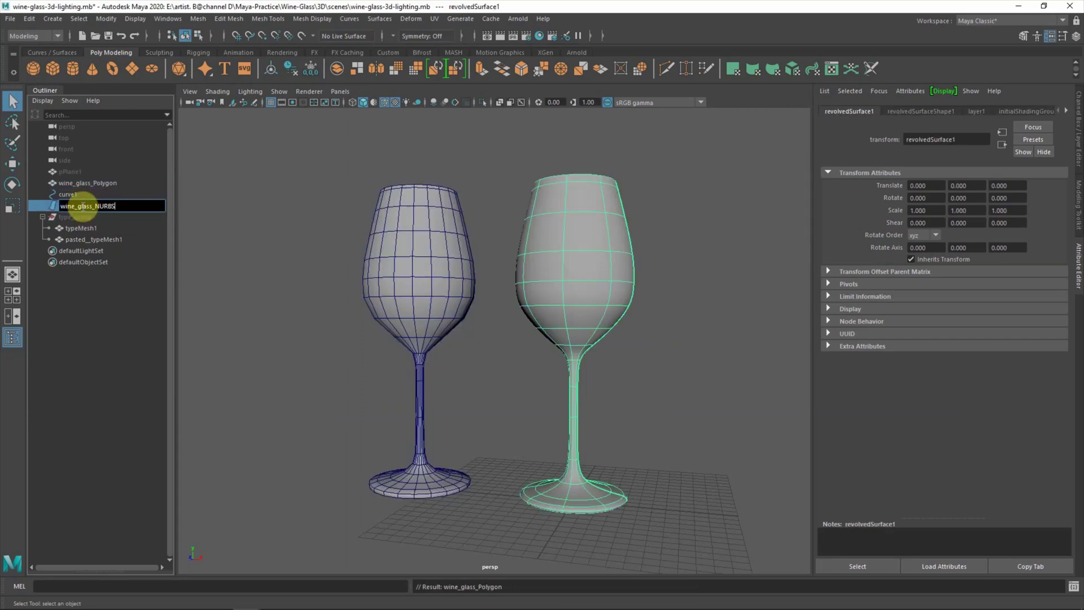
key("h")
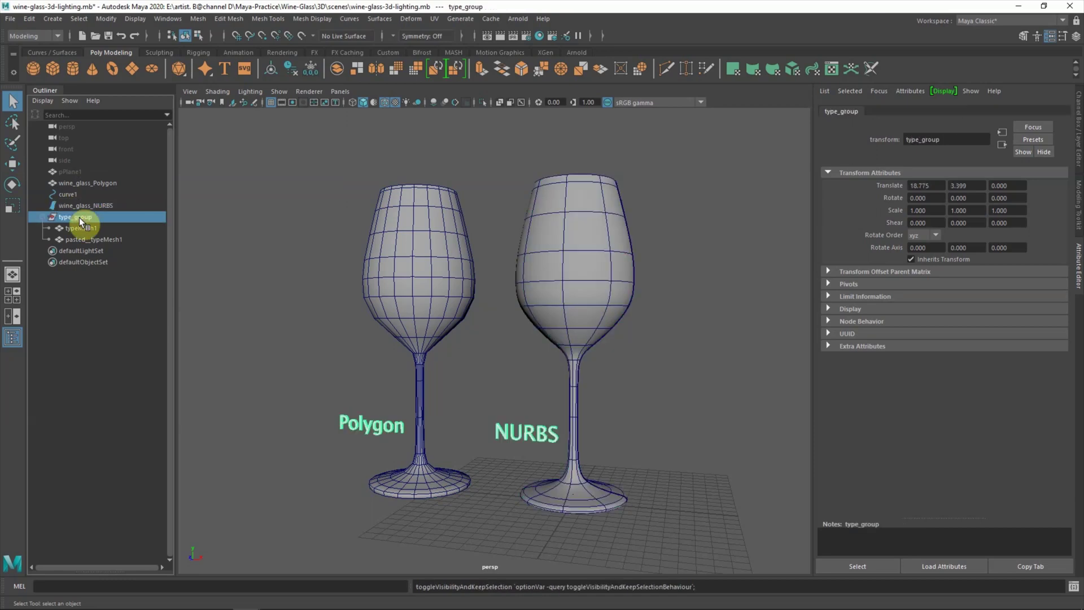
- Hide the labels and polygon glass so only the NURBS glass is visible
key("h")
left_click(87, 183)
key("h")
left_click(202, 232)
left_click(570, 317)
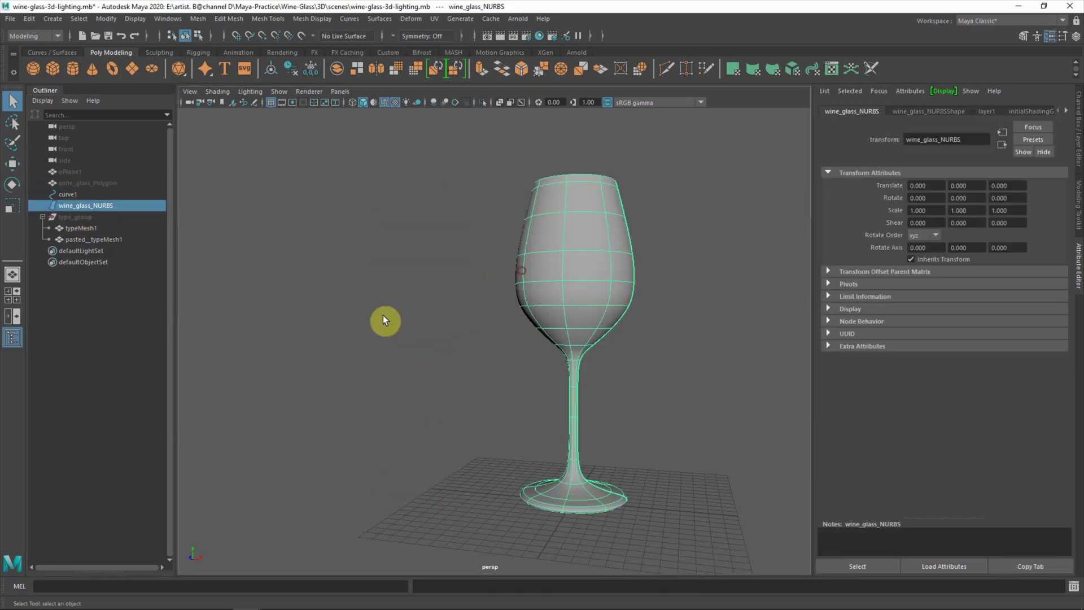
left_click(12, 316)
- Create a camera from the front view and show it beside the perspective view
key("shift+f")
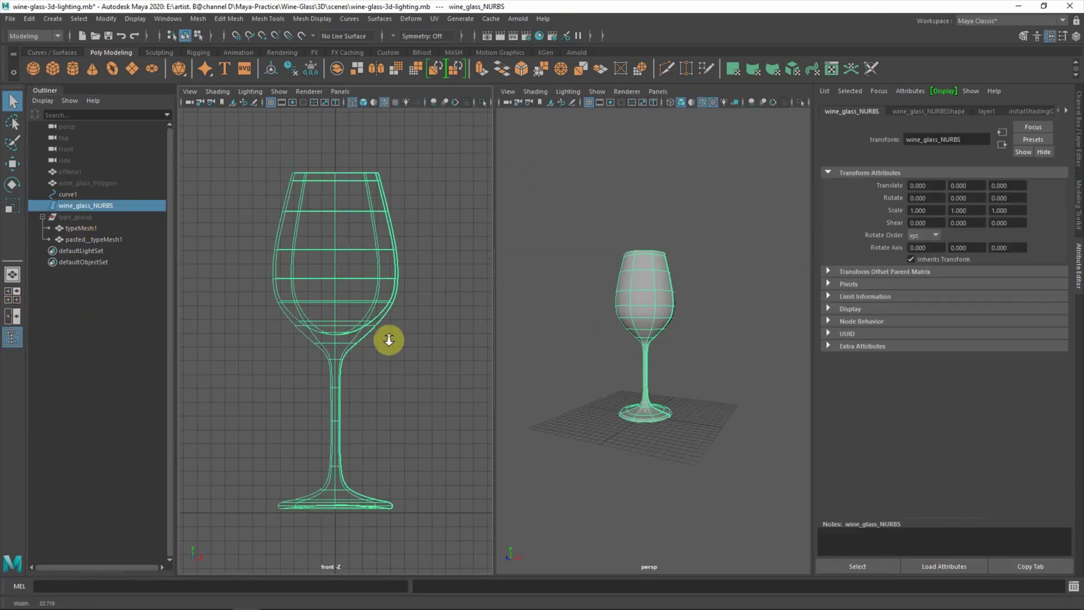
left_click(191, 92)
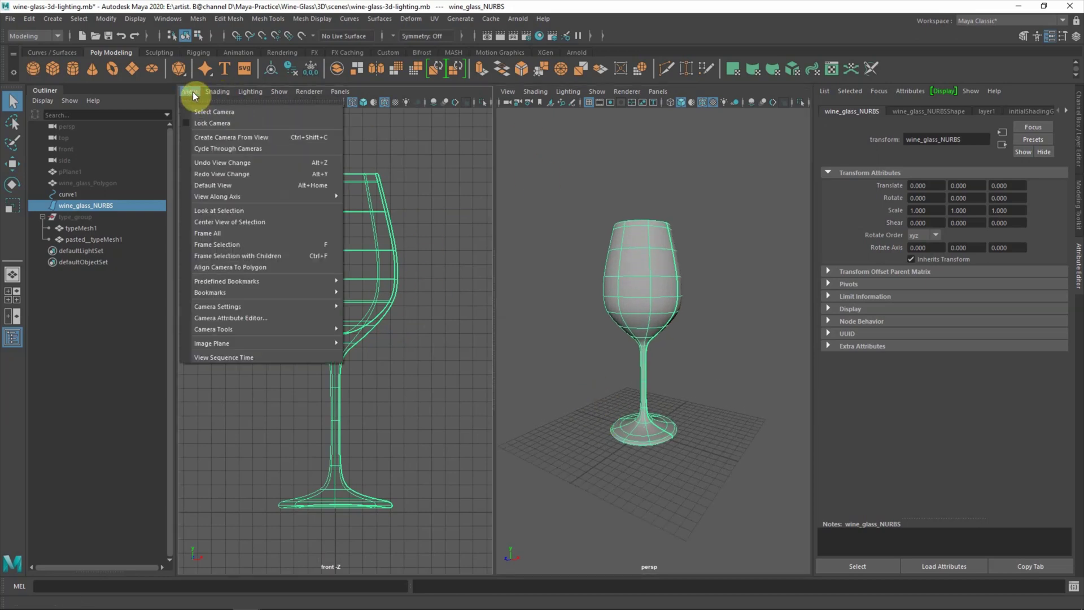
left_click(223, 137)
left_click(340, 91)
left_click(429, 102)
left_click(658, 91)
left_click(773, 124)
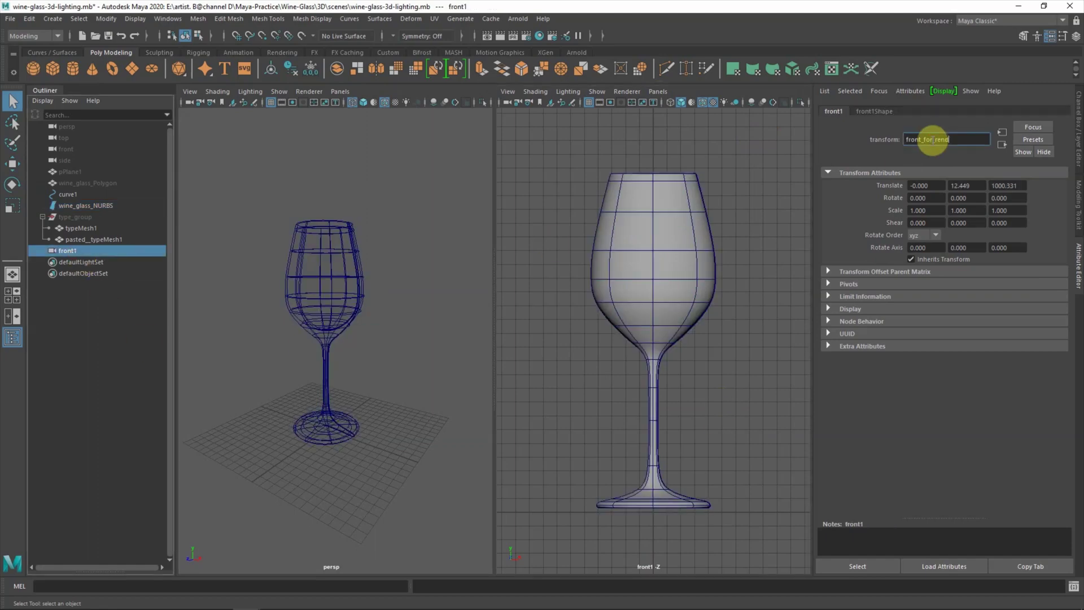
- Check the Render Settings for a 1024 x 1024 output image
left_click(168, 18)
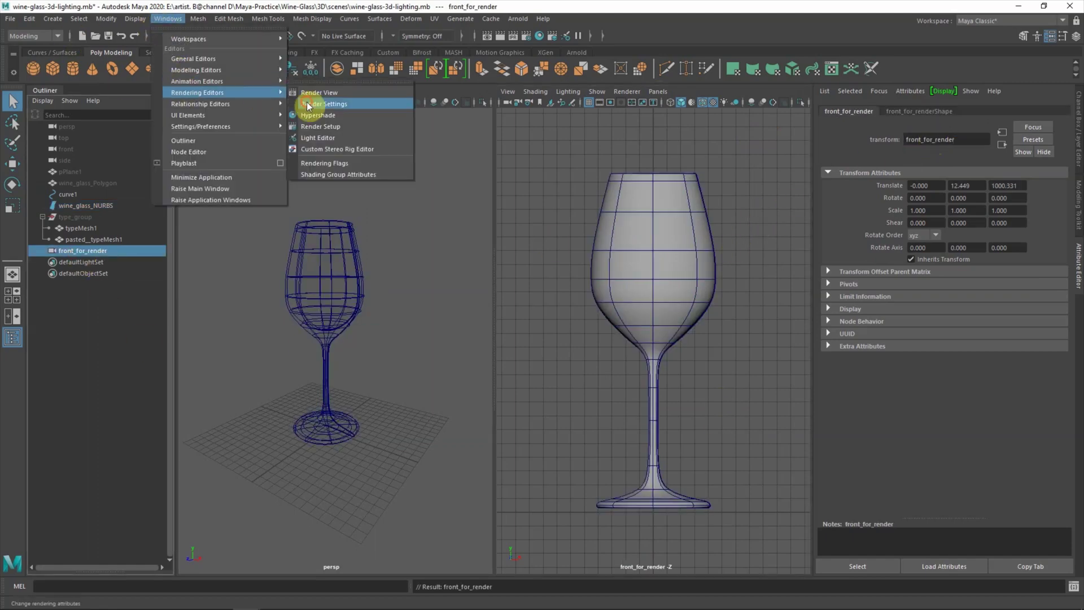
left_click(306, 102)
left_click(313, 168)
left_click(277, 221)
scroll(344, 442, "down", 2)
left_click(317, 407)
left_click(310, 515)
- Show the resolution gate and dolly the camera so the glass fits the frame
left_click(642, 303)
left_click(632, 103)
right_click_drag(646, 317, 649, 299, "alt")
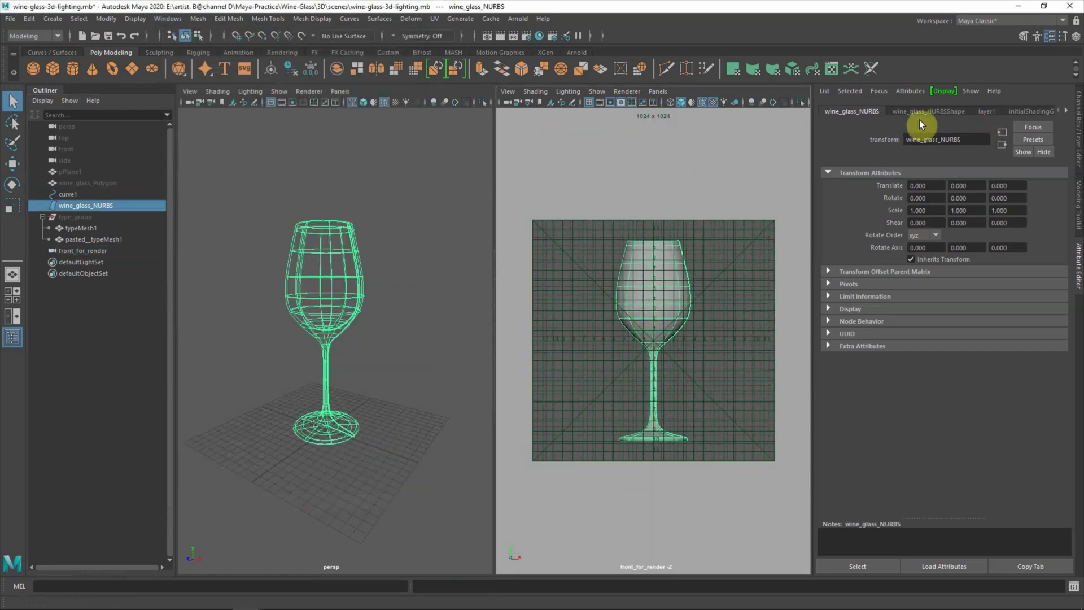
left_click(631, 103)
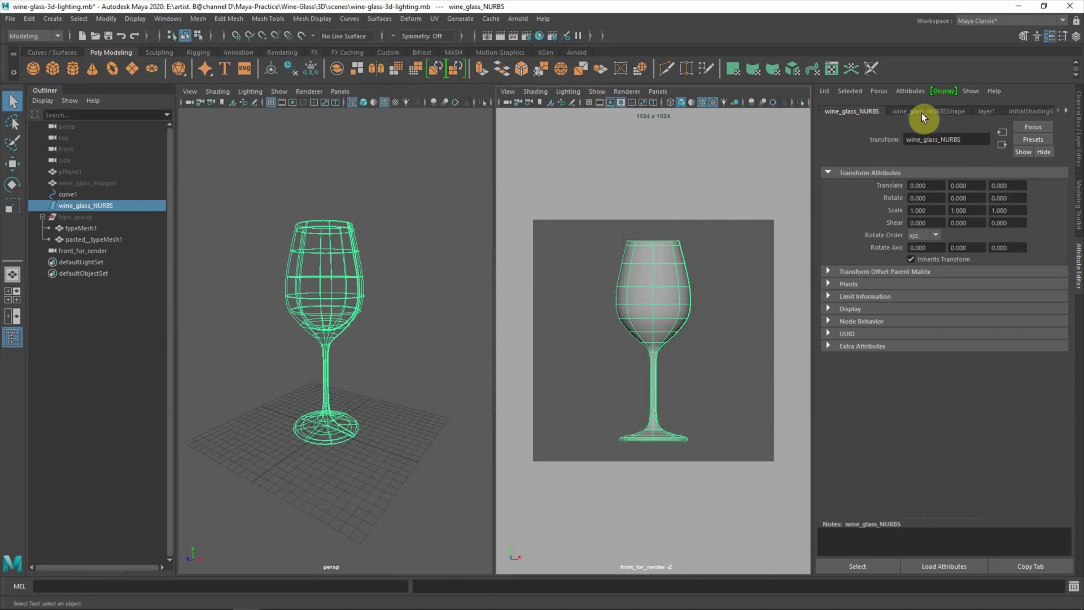
- Set the front_for_render camera's focal length to 90 and dolly back to frame the glass
left_click(73, 251)
left_click(868, 421)
scroll(694, 367, "down", 5)
scroll(694, 367, "up", 5)
scroll(1065, 310, "up", 5)
left_click(866, 213)
double_click(926, 253)
type("90")
key("Return")
right_click_drag(657, 398, 657, 288, "alt")
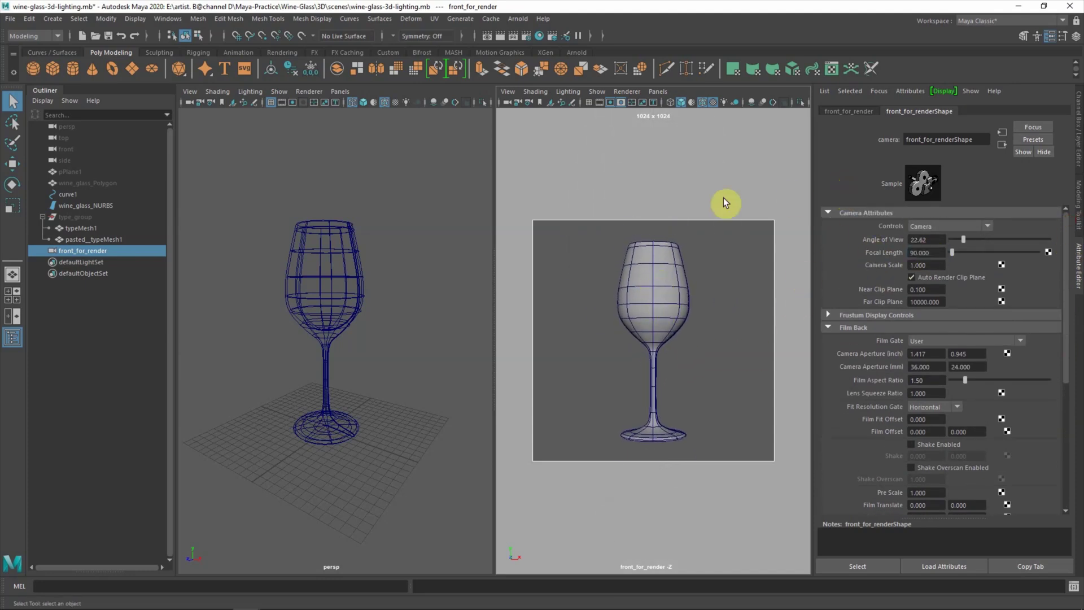
left_click(435, 191)
left_click(159, 22)
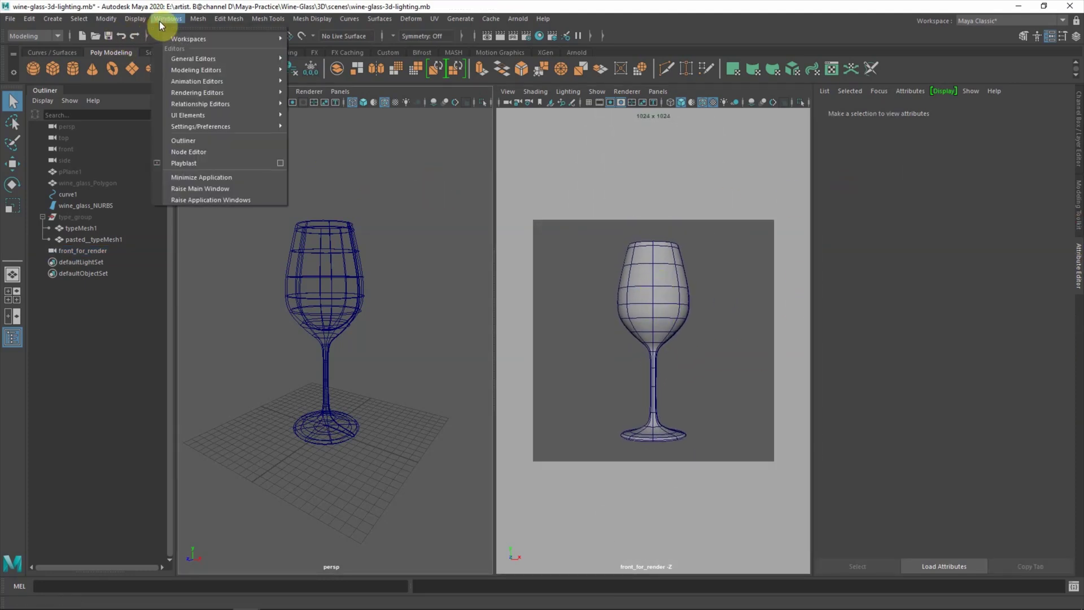
- Create an area light, enlarge it, and move it up and left of the glass
left_click(52, 18)
left_click(236, 126)
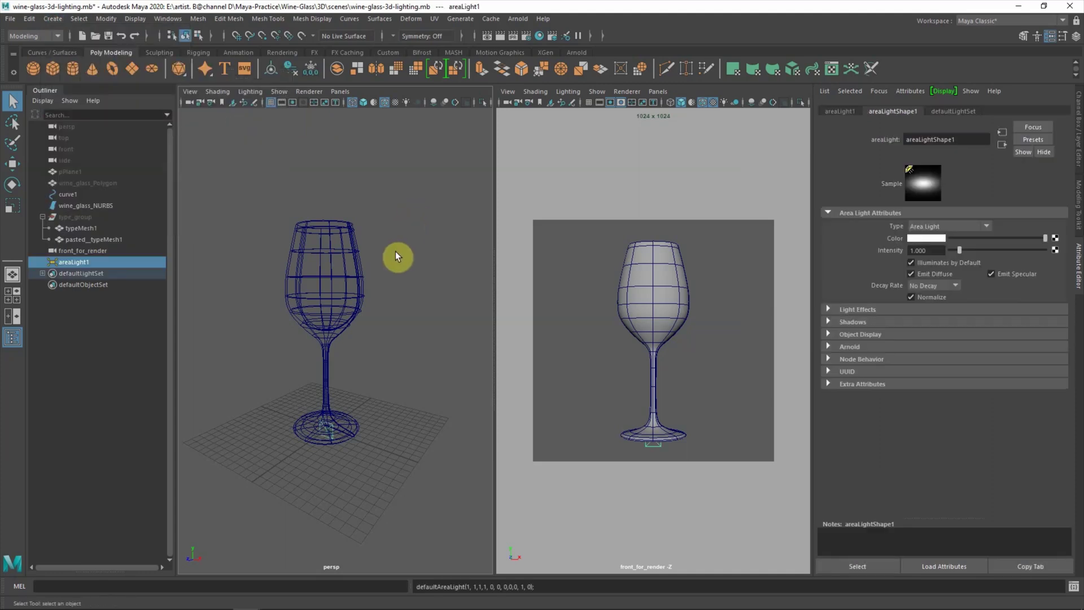
key("r")
left_click_drag(234, 502, 338, 497)
scroll(317, 452, "down", 5)
key("w")
mouse_move(303, 416)
left_mouse_down()
mouse_move(259, 363)
mouse_move(279, 352)
left_mouse_up()
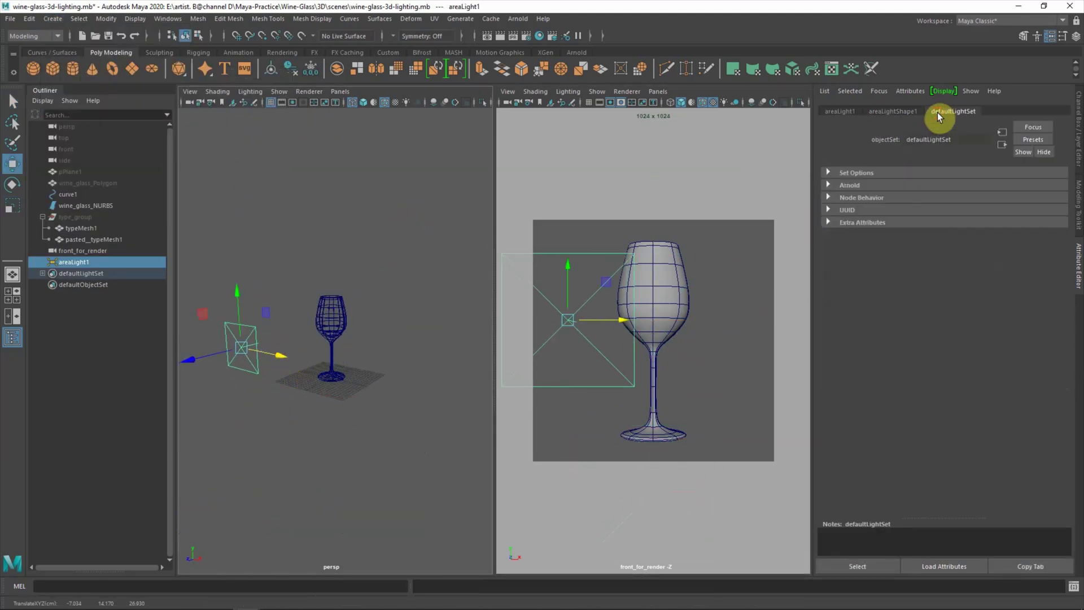
- Change the light to aiAreaLight, start Arnold IPR, and raise its exposure
left_click(921, 226)
left_click(926, 238)
left_click(627, 91)
left_click(640, 113)
left_click(789, 526)
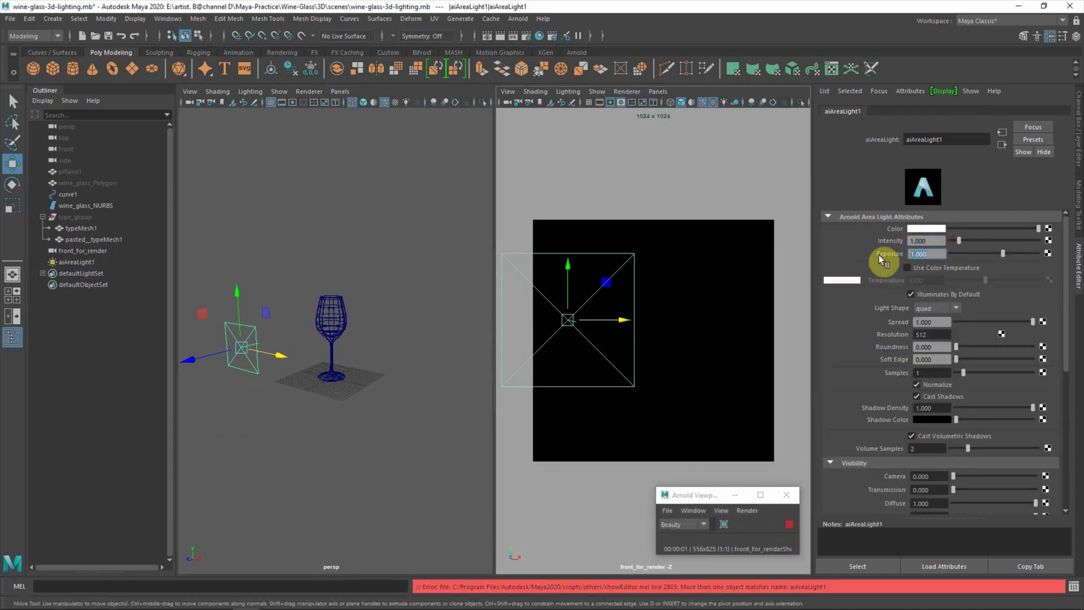
left_click(427, 299)
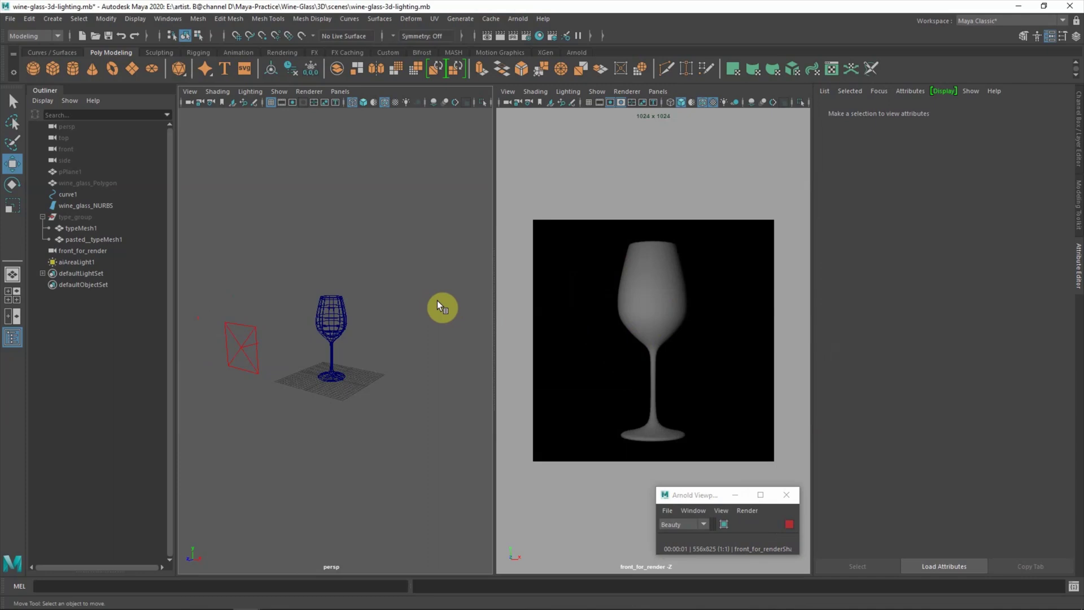
- Create a plane under the glass and scale it into a large floor
right_click_drag(279, 245, 305, 293, "shift")
key("r")
mouse_move(331, 387)
left_mouse_down()
mouse_move(419, 412)
mouse_move(364, 421)
mouse_move(278, 364)
left_mouse_up()
- Line the floor plane up with the glass base, checking through the render camera
key("space")
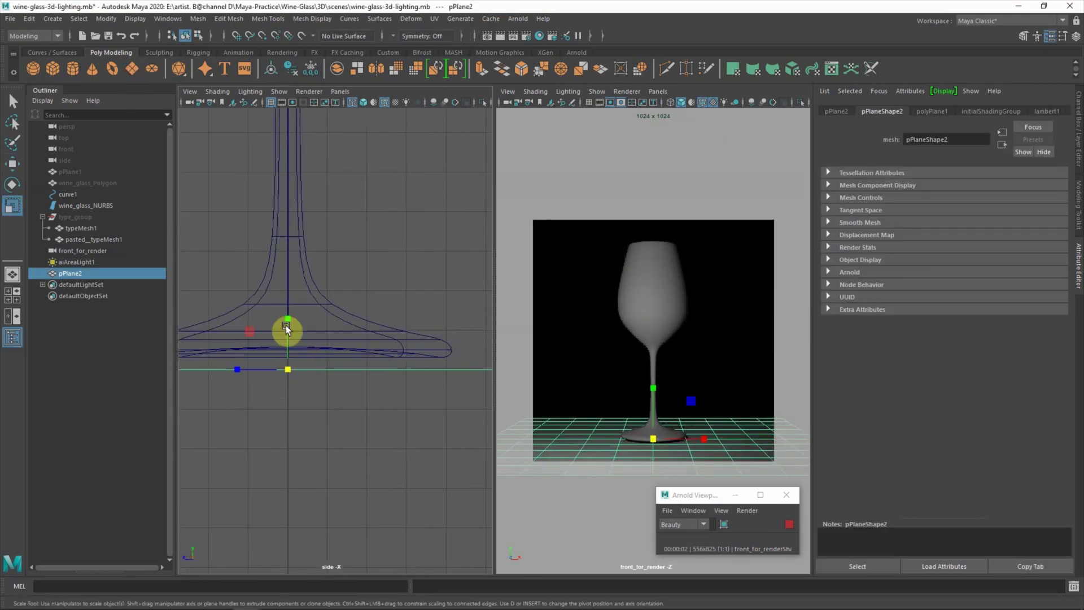
key("w")
key("space")
key("space")
left_click(657, 91)
mouse_move(668, 131)
left_click(790, 114)
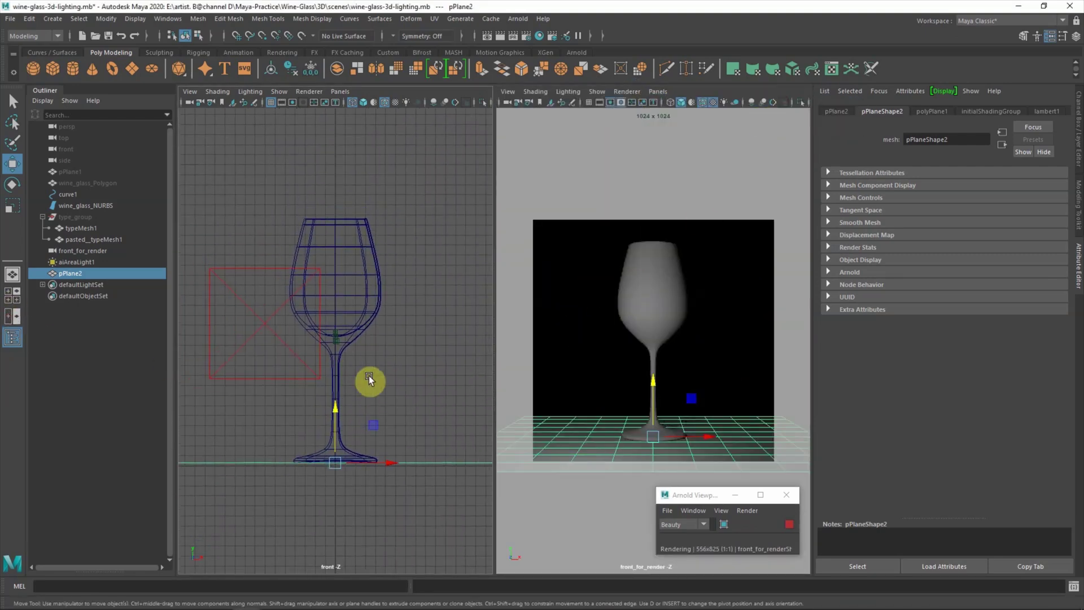
key("space")
left_click_drag(350, 363, 372, 432)
left_click(395, 421)
left_click_drag(390, 323, 363, 398, "alt")
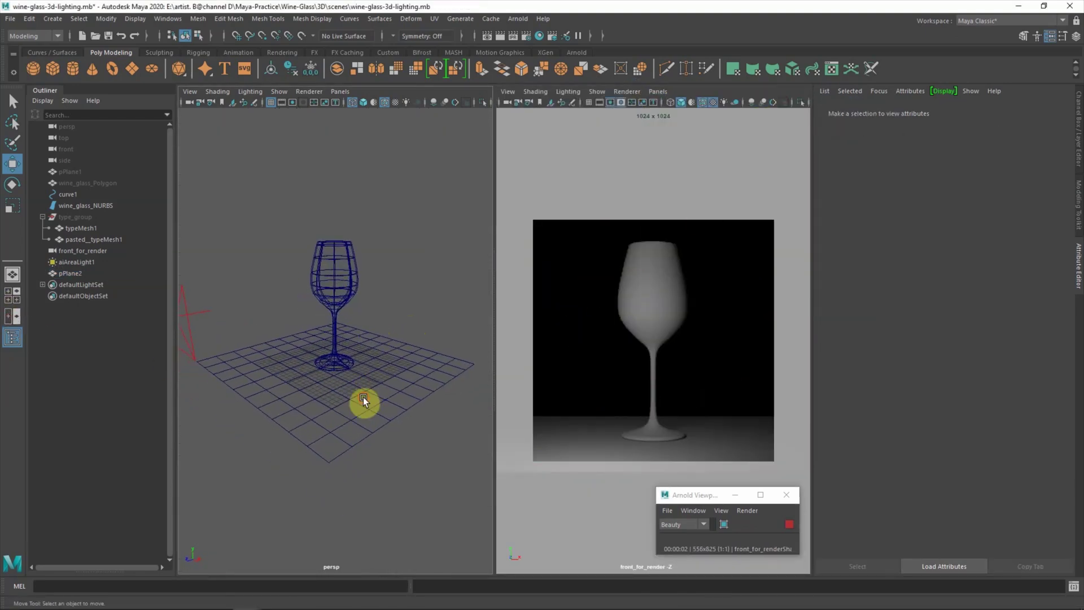
left_click(347, 392)
- Create a second plane, scale it to match the floor, and stand it upright behind the glass
left_click(131, 68)
key("r")
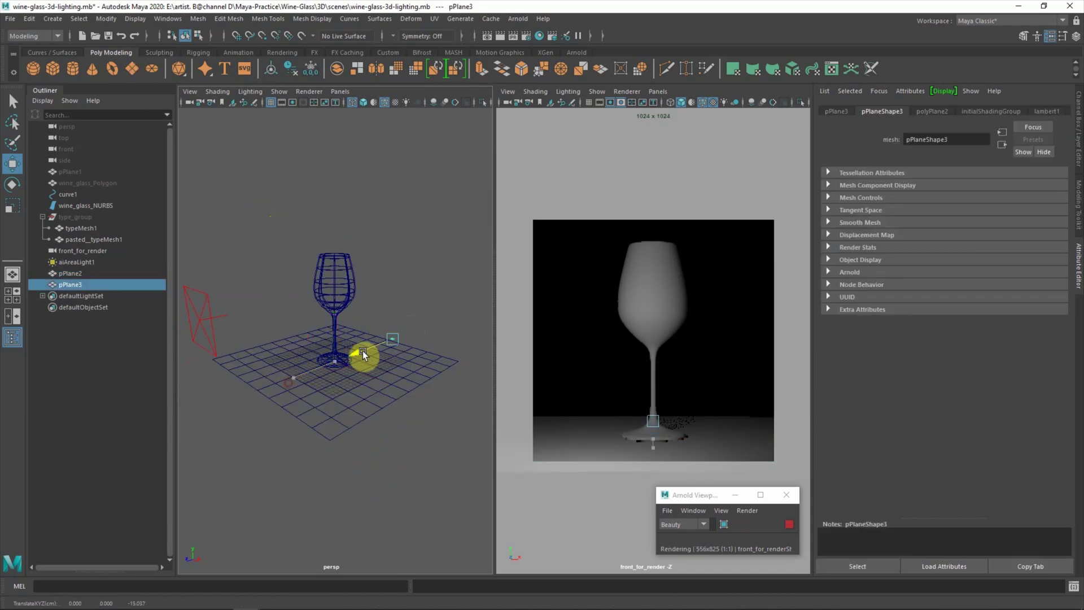
left_click_drag(331, 370, 501, 408)
key("e")
mouse_move(441, 372)
left_mouse_down()
mouse_move(435, 308)
mouse_move(411, 254)
left_mouse_up()
key("ctrl+z")
left_click(1062, 35)
key("w")
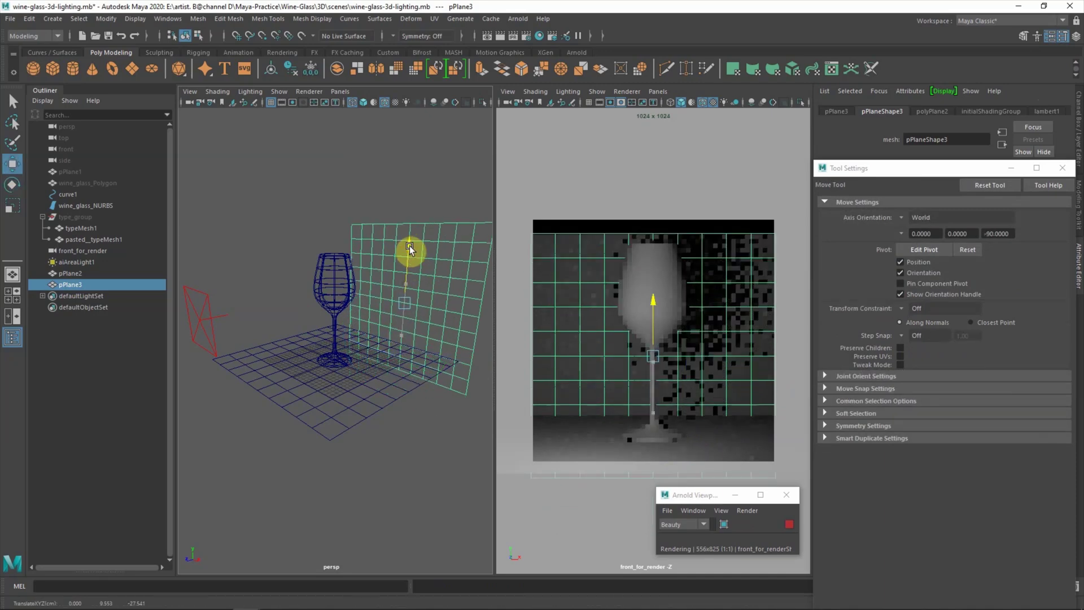
left_click(1063, 168)
- Orbit around the set and select the NURBS glass for a new material
left_click(434, 151)
left_click(358, 350)
mouse_move(358, 350)
left_mouse_down("alt")
mouse_move(405, 357)
mouse_move(454, 299)
left_mouse_up("alt")
key("r")
left_click(311, 359)
mouse_move(311, 359)
left_mouse_down("alt")
mouse_move(325, 404)
mouse_move(353, 337)
left_mouse_up("alt")
left_click(309, 304)
key("q")
right_click_drag(309, 304, 352, 547)
- Give the NURBS glass a new aiStandardSurface material with the Glass preset
left_click(392, 303)
left_click(461, 400)
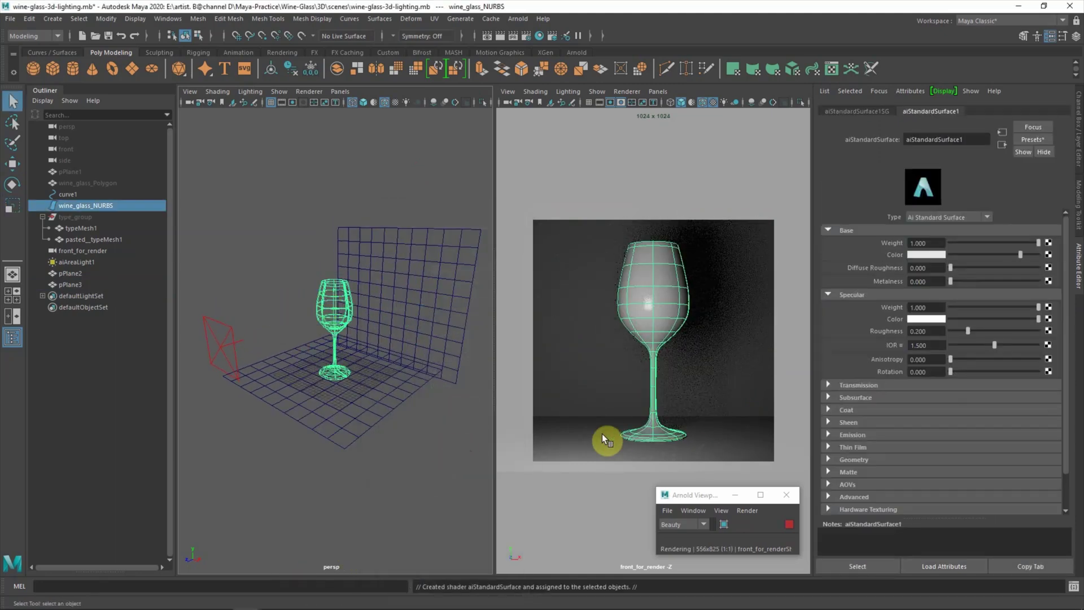
left_click(1033, 139)
left_click(906, 341)
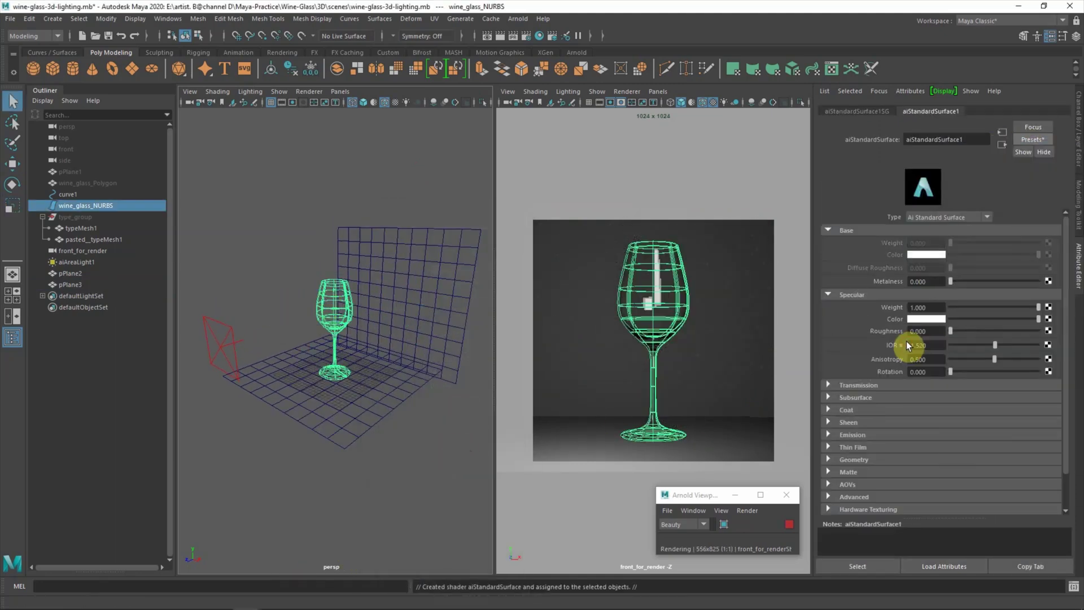
left_click(432, 182)
- Rotate the area light to angle it toward the glass
left_click(216, 357)
mouse_move(434, 187)
left_mouse_down("alt")
mouse_move(215, 357)
mouse_move(285, 386)
left_mouse_up("alt")
key("w")
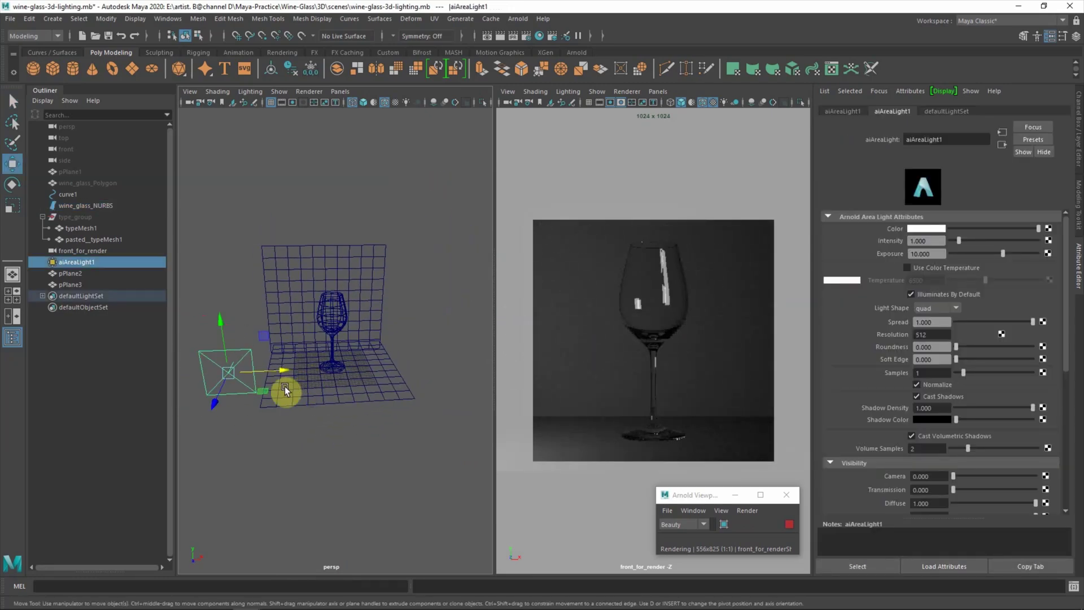
key("e")
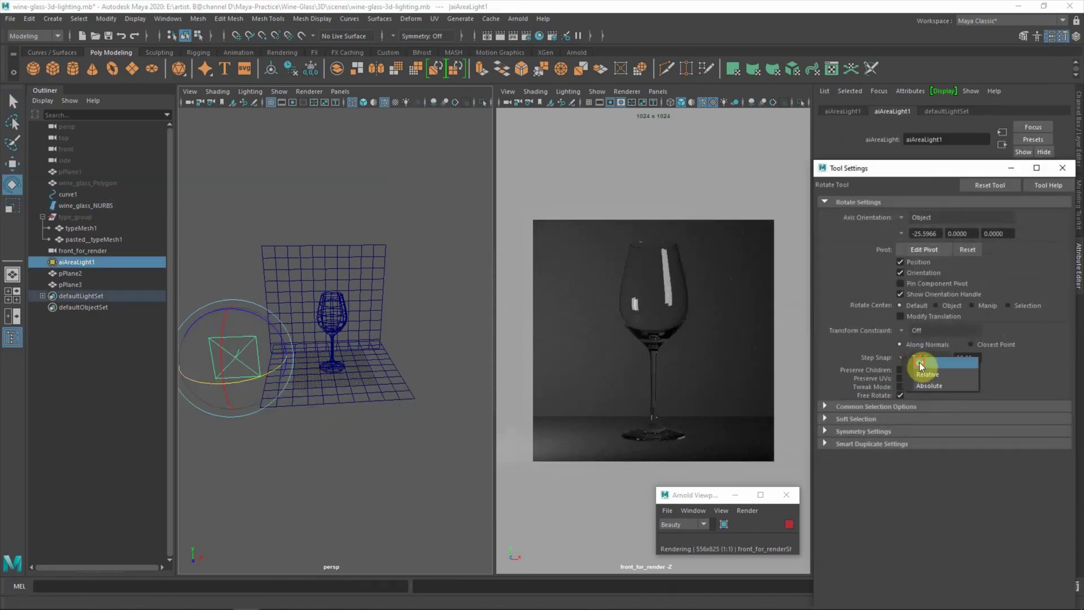
mouse_move(276, 371)
left_mouse_down()
mouse_move(256, 382)
mouse_move(367, 390)
left_mouse_up()
left_click(255, 390)
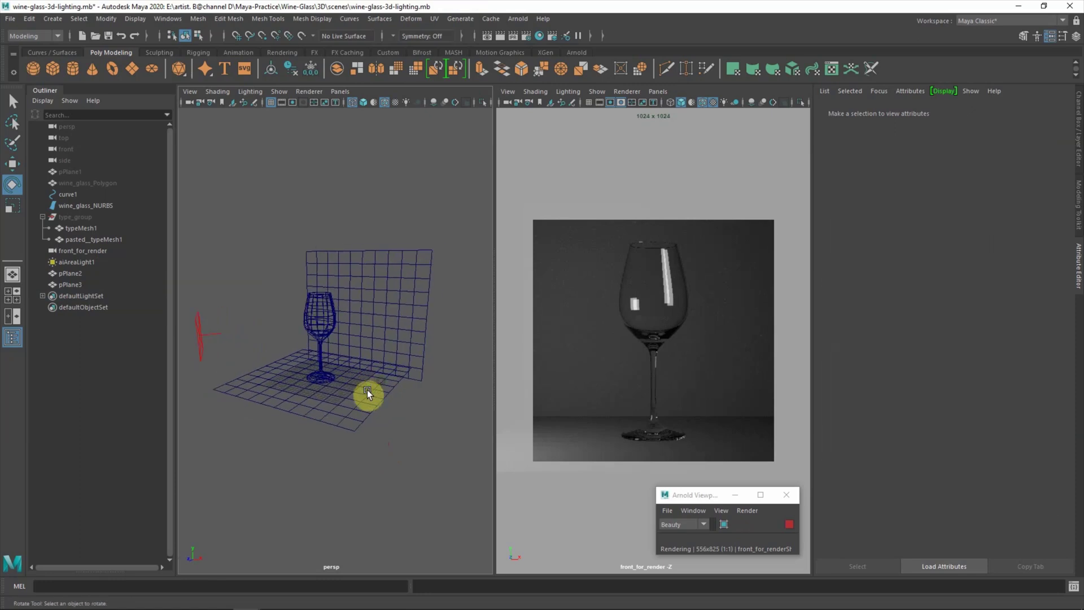
key("q")
- Give the floor a black aiStandardSurface material named high_gloss_black
left_click(364, 423)
right_click_drag(339, 344, 384, 570)
left_click(390, 304)
left_click(458, 453)
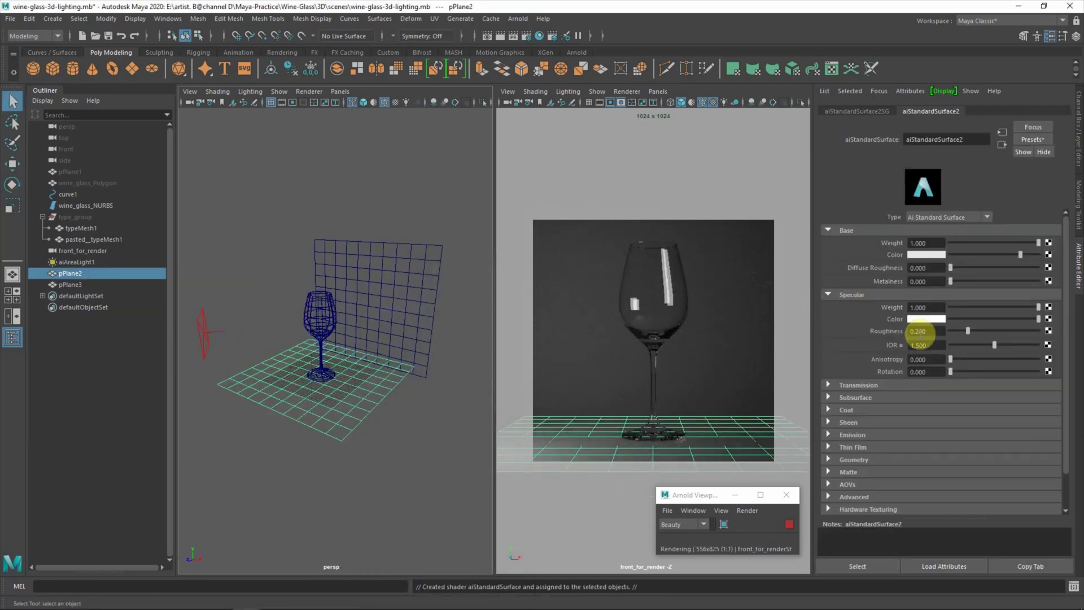
left_click_drag(981, 257, 756, 335)
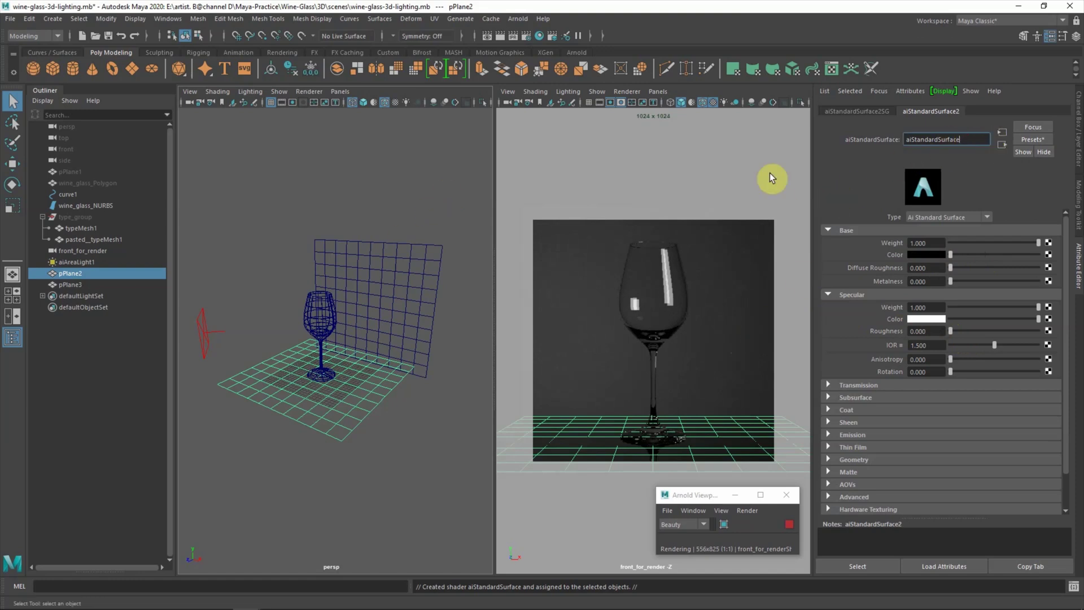
type("gh_gloss")
type("_black")
key("Return")
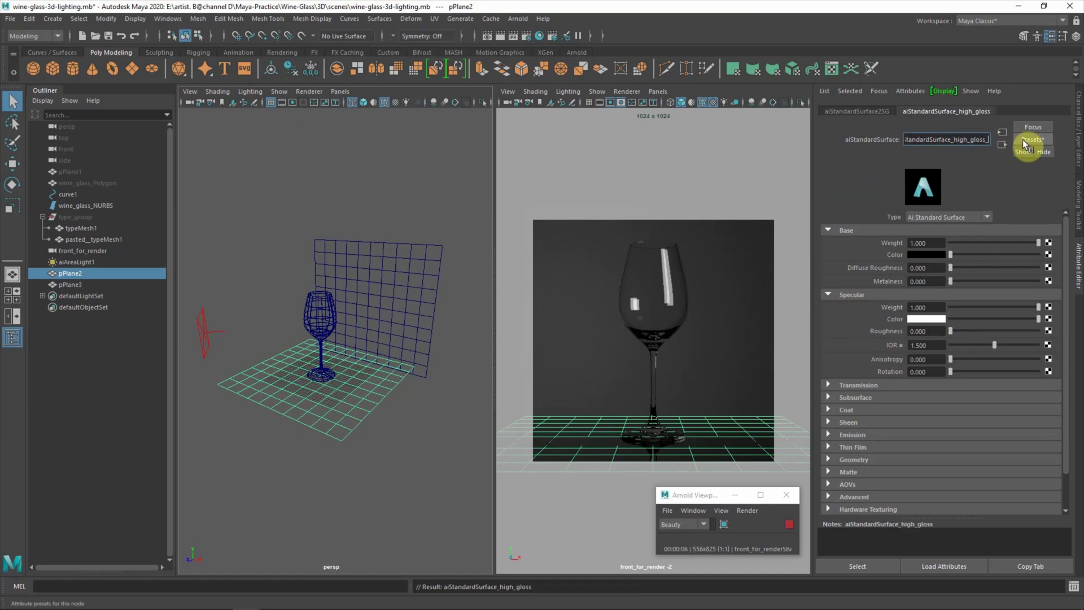
- Assign the back wall plane pPlane3 its own new aiStandardSurface material
left_click(375, 271)
left_click(320, 316)
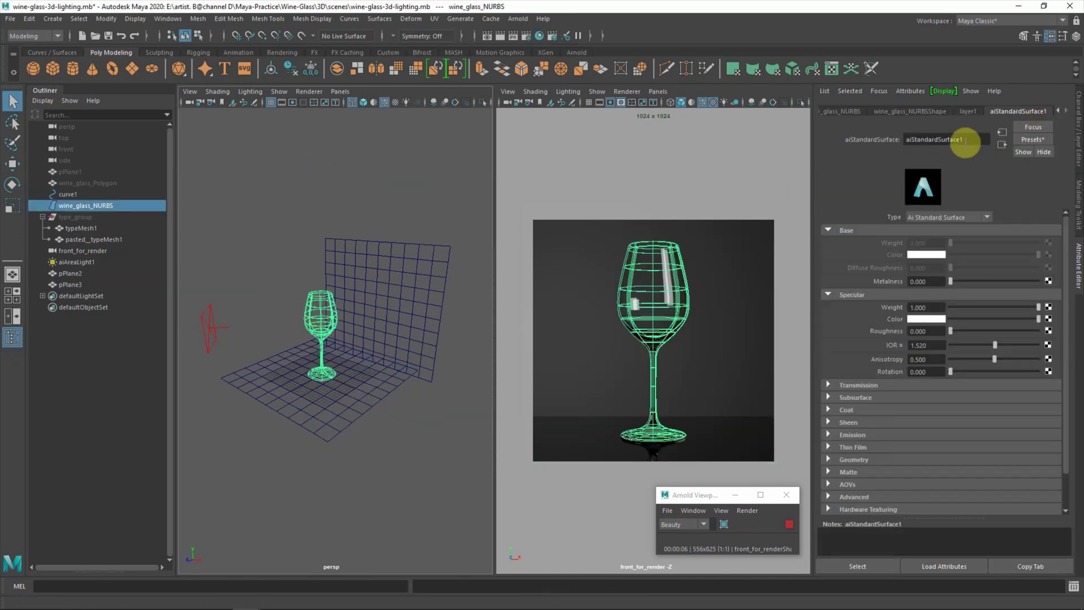
left_click(351, 279)
left_click(404, 278)
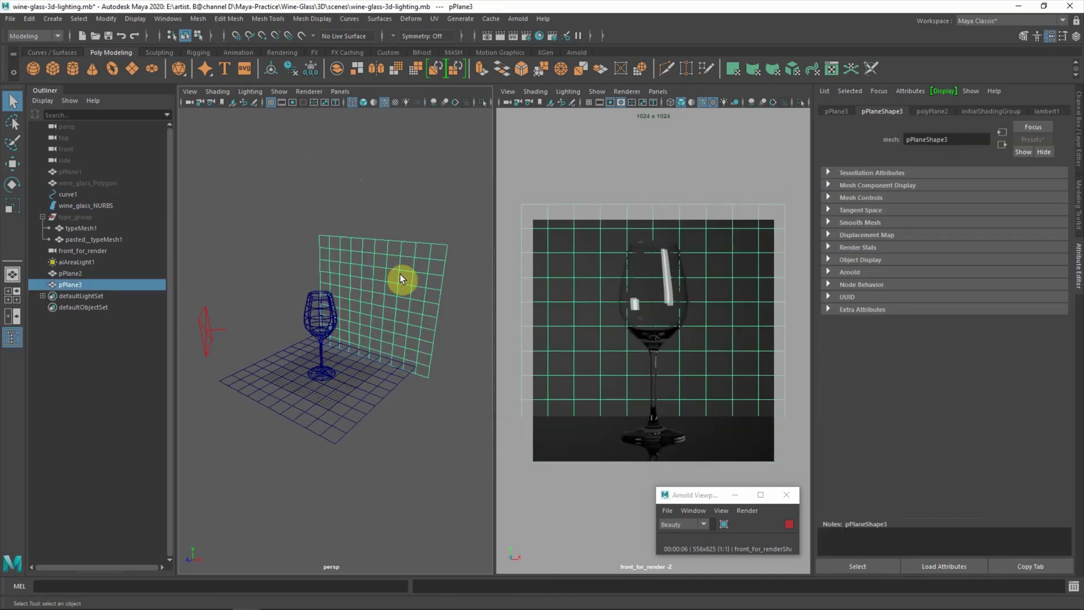
right_click_drag(404, 278, 394, 550)
scroll(451, 418, "down", 5)
left_click(466, 372)
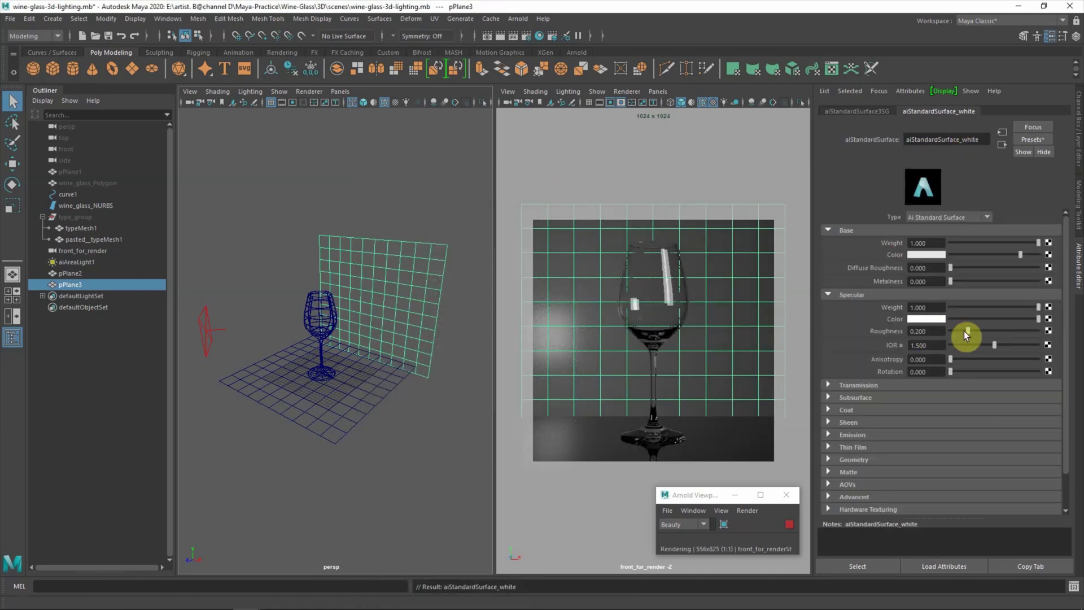
left_click(394, 434)
mouse_move(393, 432)
middle_mouse_down()
mouse_move(222, 319)
mouse_move(239, 316)
middle_mouse_up()
left_click(218, 339)
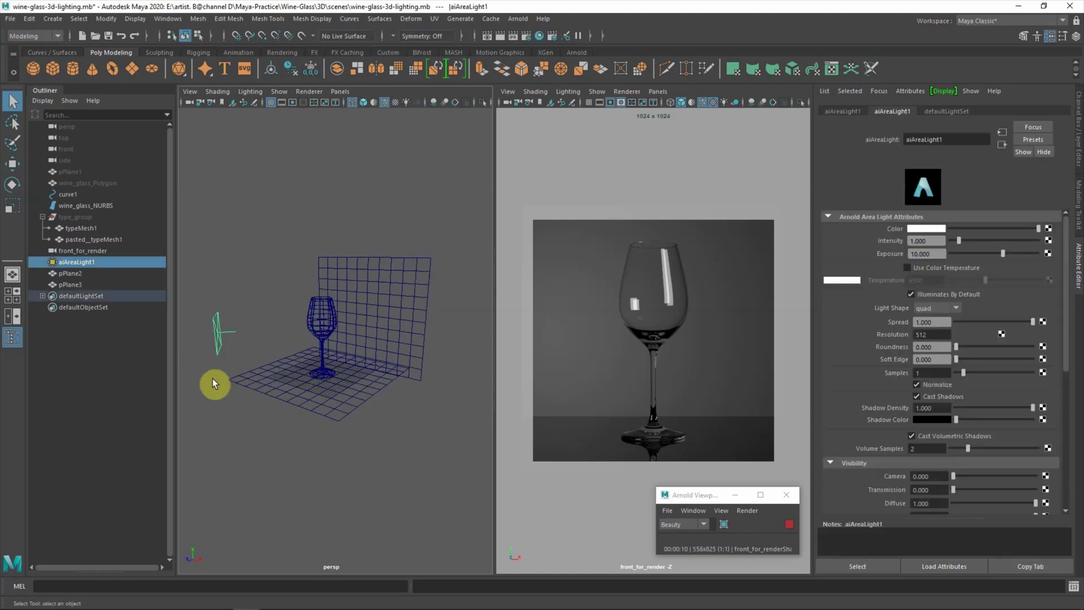
- Hide aiAreaLight1 and create a new area light converted to an aiAreaLight
key("ctrl+h")
left_click(83, 261)
left_click(52, 19)
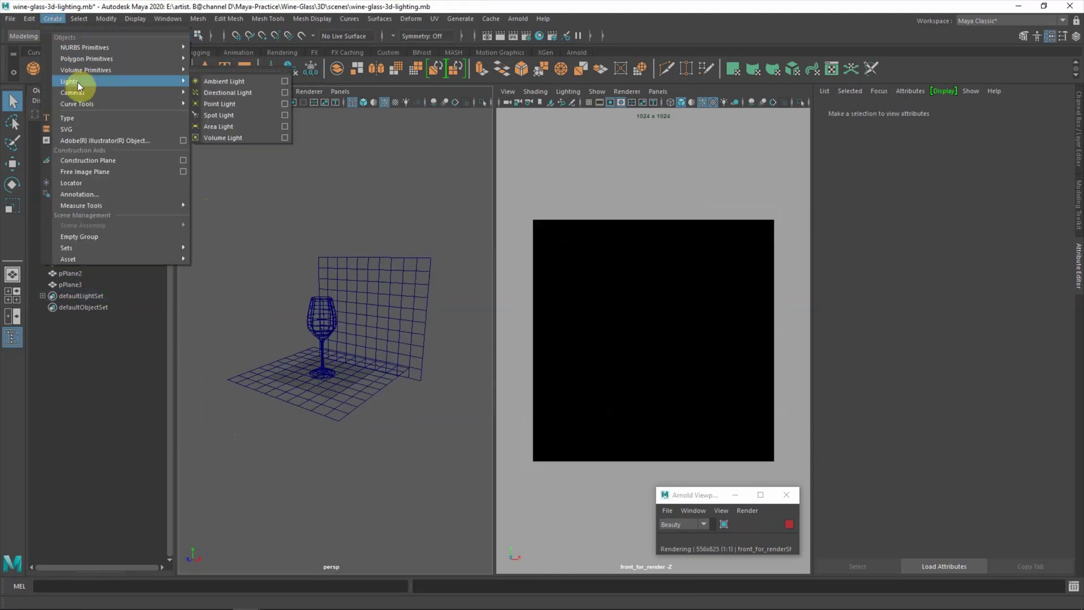
left_click(223, 125)
left_click(949, 226)
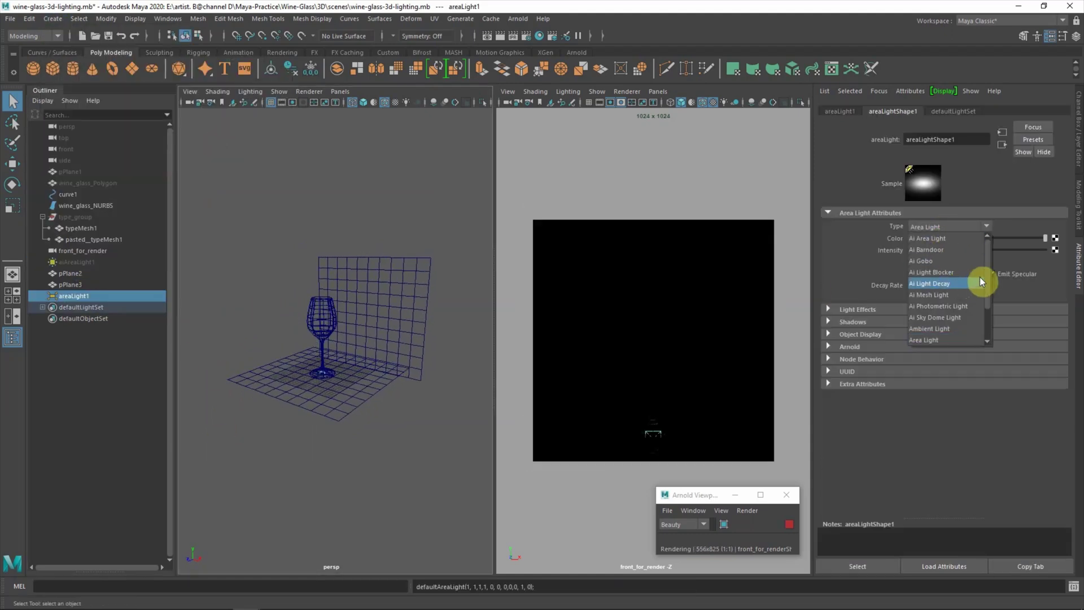
left_click(940, 239)
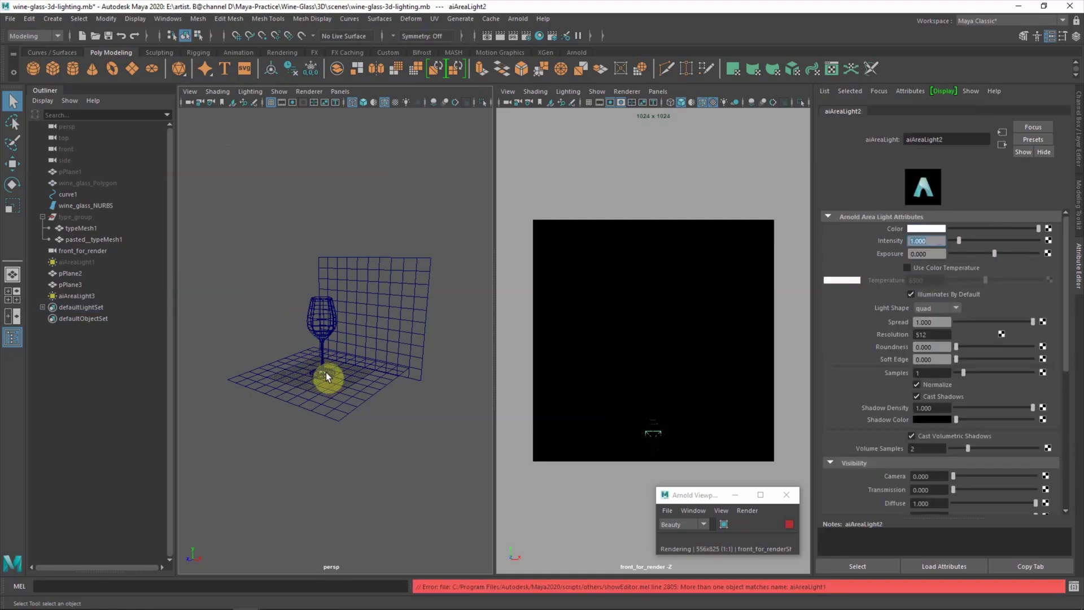
- Move the new light back behind the glass, trying exposure 10 and intensity 2
key("w")
left_click_drag(308, 322, 478, 339)
type("r10")
key("Return")
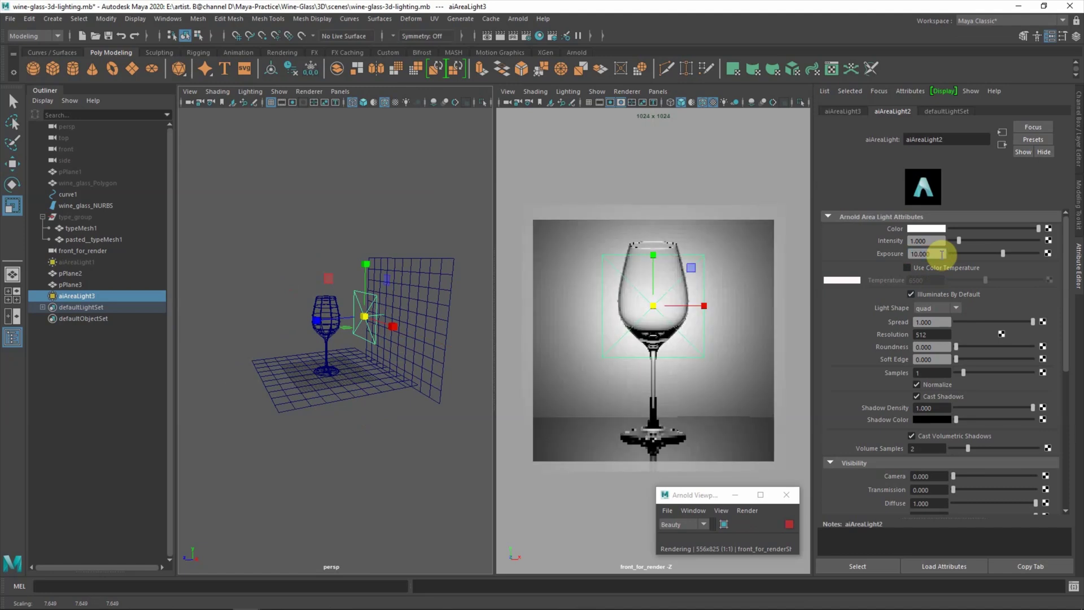
key("w")
left_click_drag(360, 260, 365, 266)
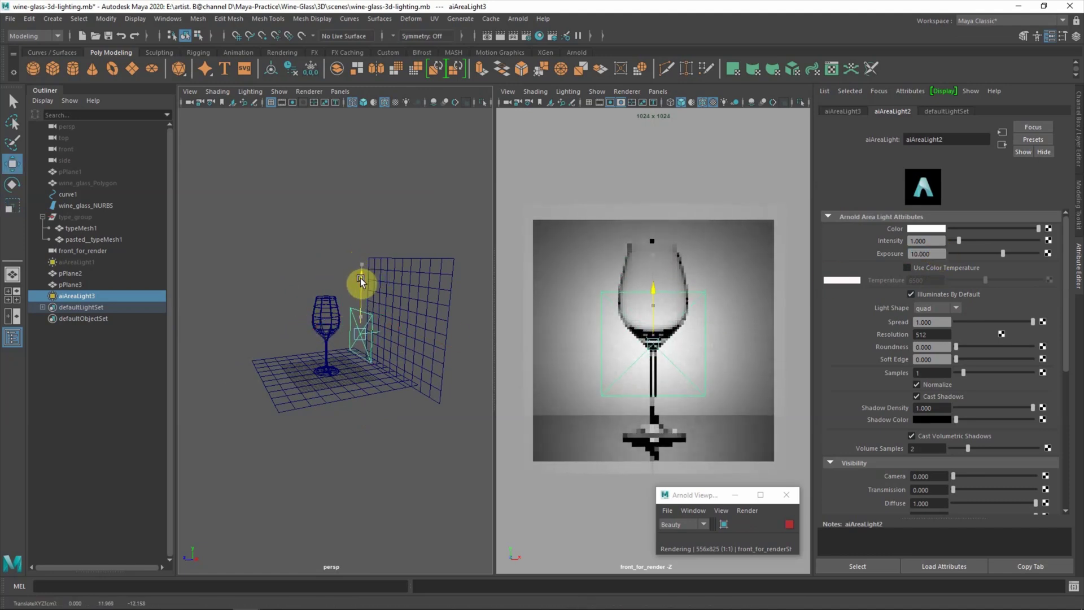
type("3")
key("Return")
key("ctrl+z")
type("2")
key("Return")
- Set the new light's exposure to 7.5 and intensity to 5
double_click(932, 253)
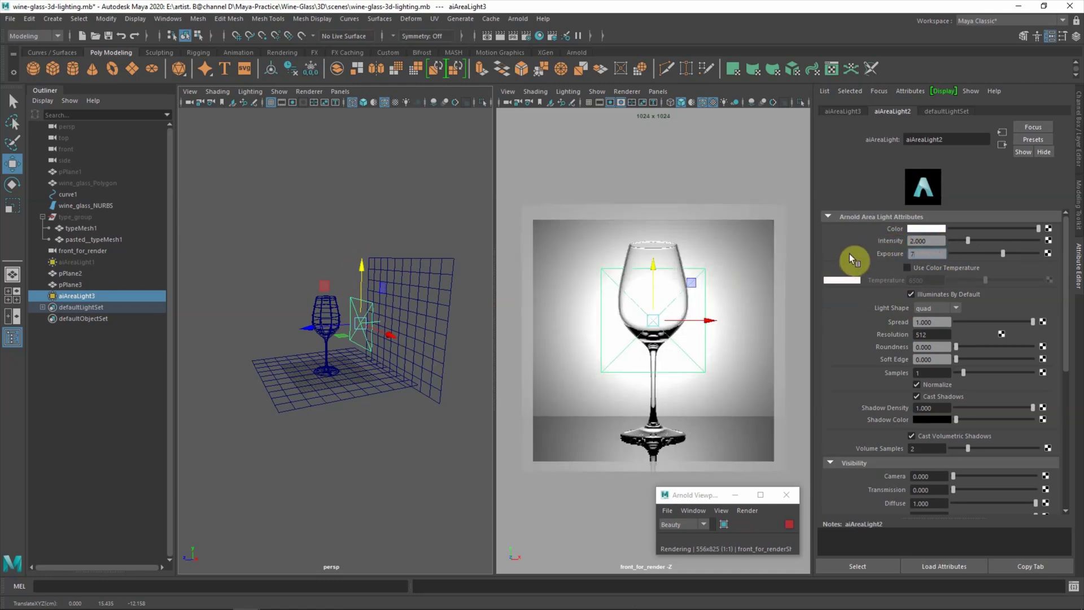
type("7.5")
key("Return")
key("shift+Tab")
type("5")
key("Return")
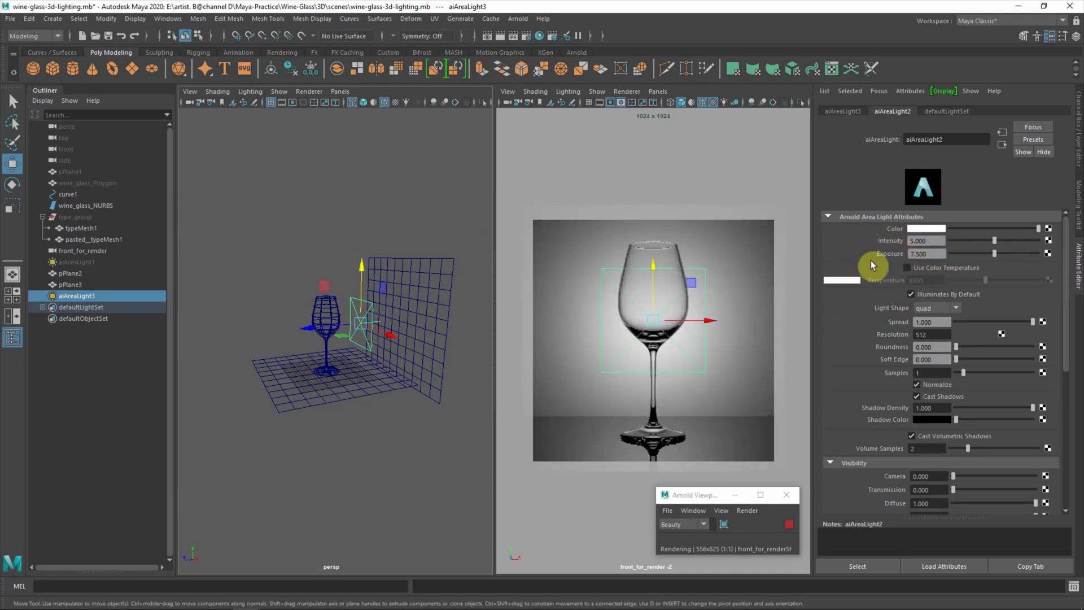
- Enlarge the area light behind the glass and set its exposure to 8
left_click(367, 307)
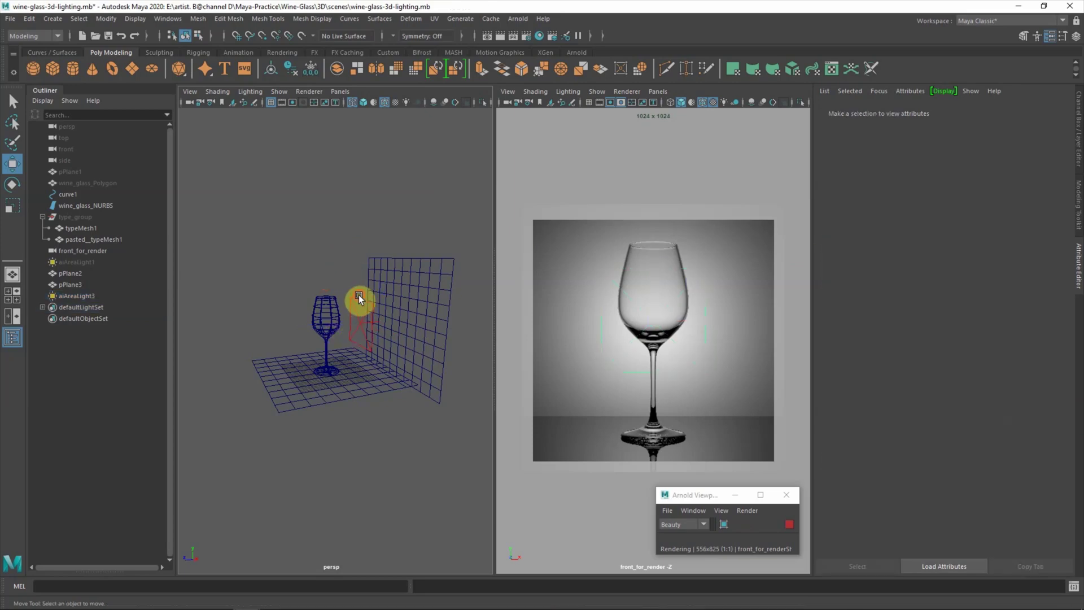
key("r")
left_click_drag(360, 324, 387, 330)
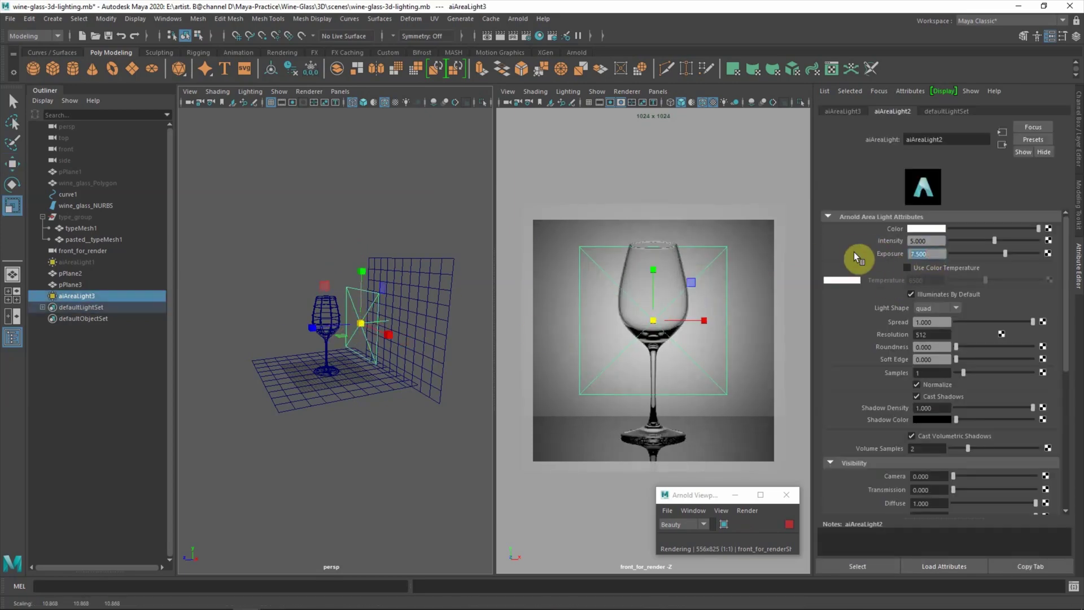
type("8.5")
key("Return")
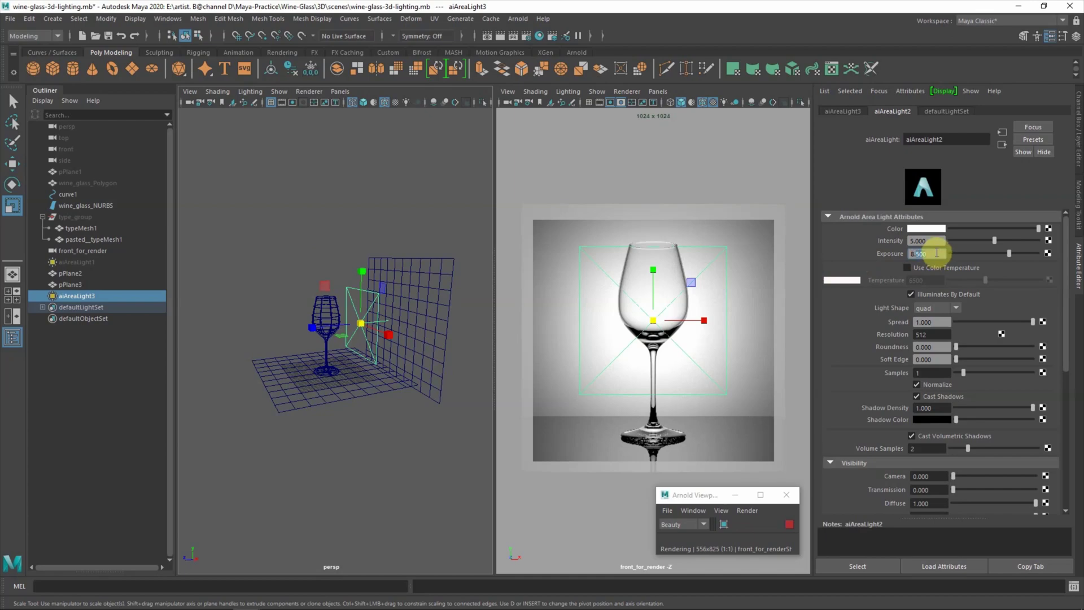
type("8")
key("Return")
- Settle the backlight intensity at 6.5 after trying 7.5, then deselect it
left_click(926, 241)
type("7.5")
key("Return")
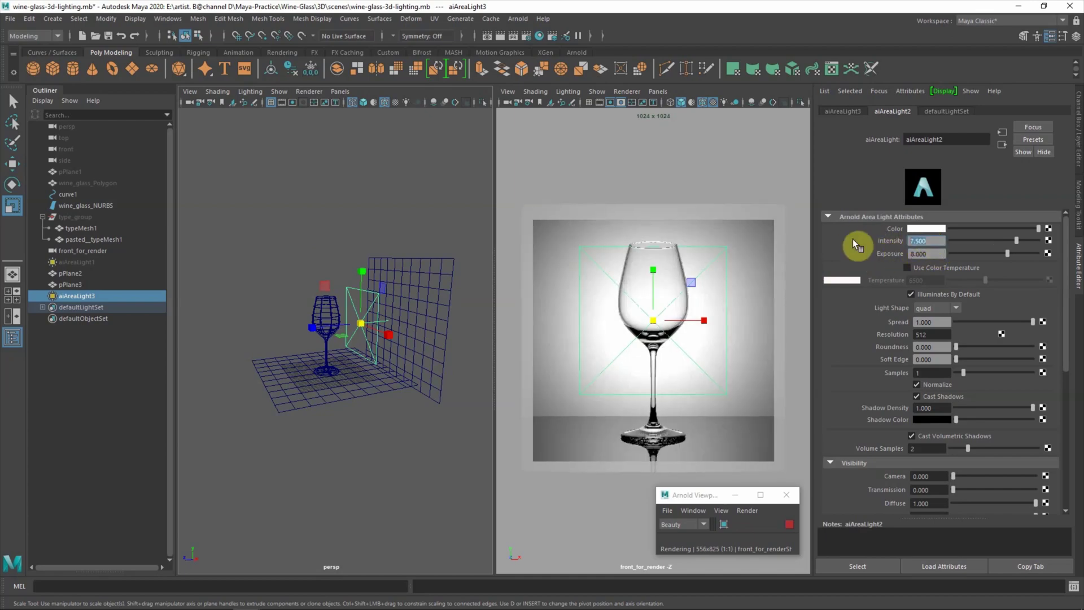
type("6.5")
key("Return")
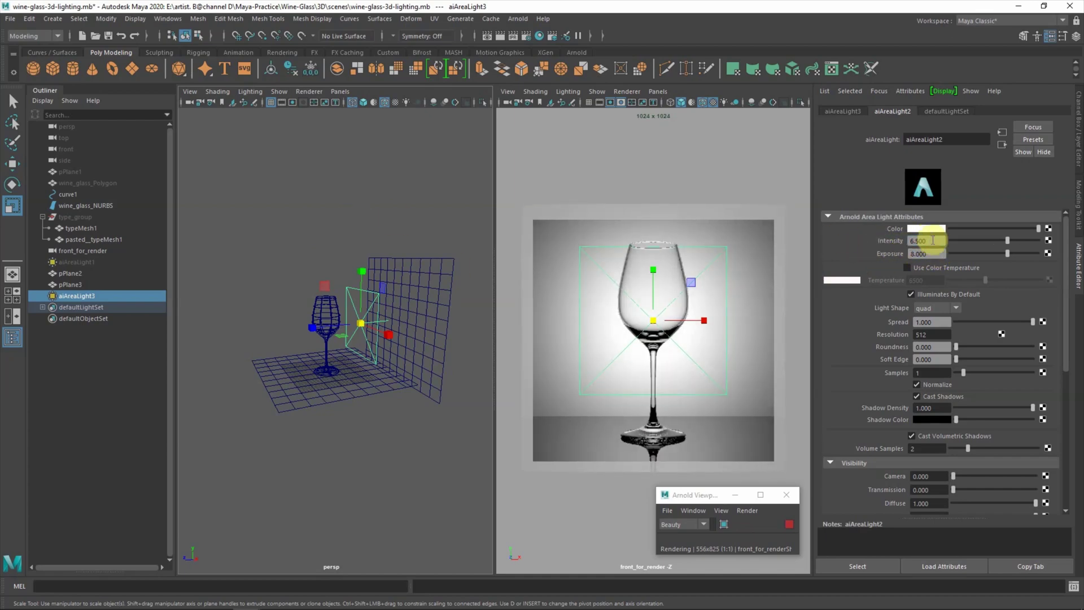
left_click(316, 226)
left_click_drag(297, 388, 606, 291, "alt")
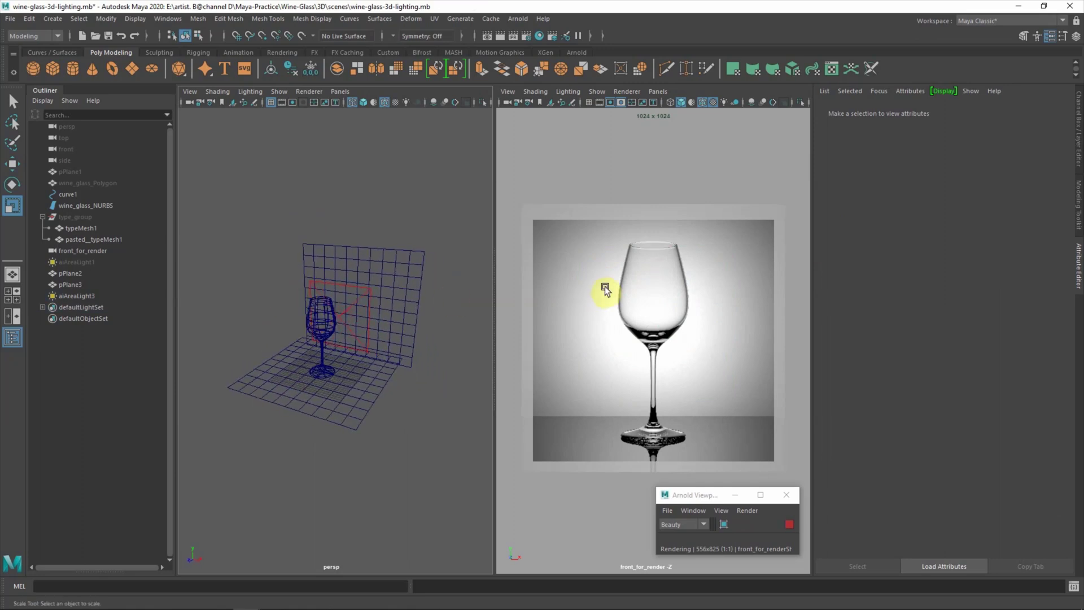
- Create a polygon plane, raise it, and rename it black_reflector
left_click(131, 69)
key("w")
mouse_move(295, 320)
left_mouse_down()
mouse_move(307, 225)
mouse_move(316, 276)
mouse_move(299, 275)
left_mouse_up()
key("r")
double_click(73, 308)
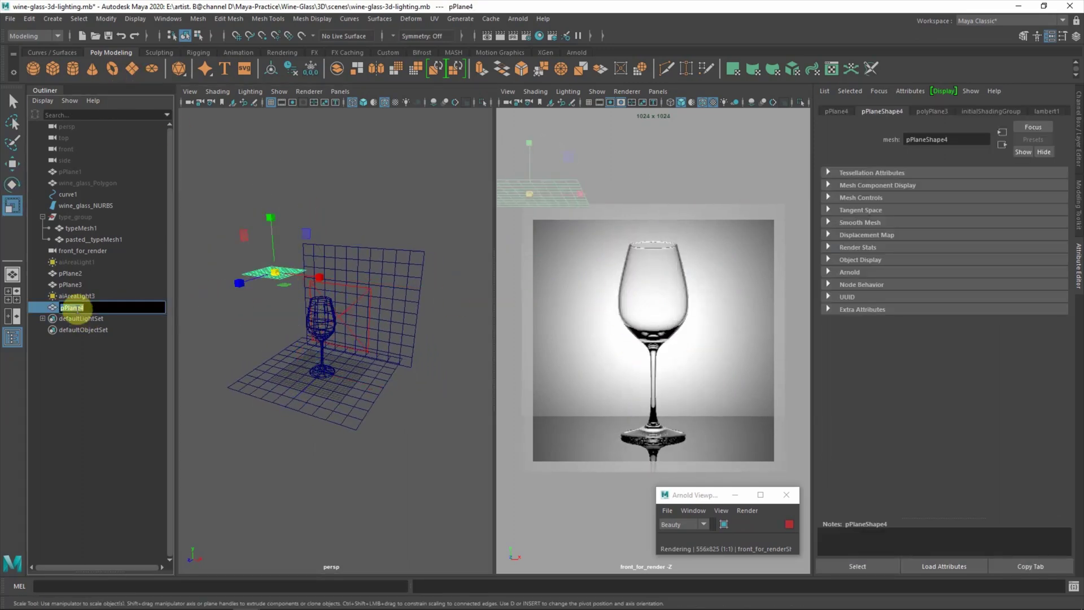
type("r")
key("Return")
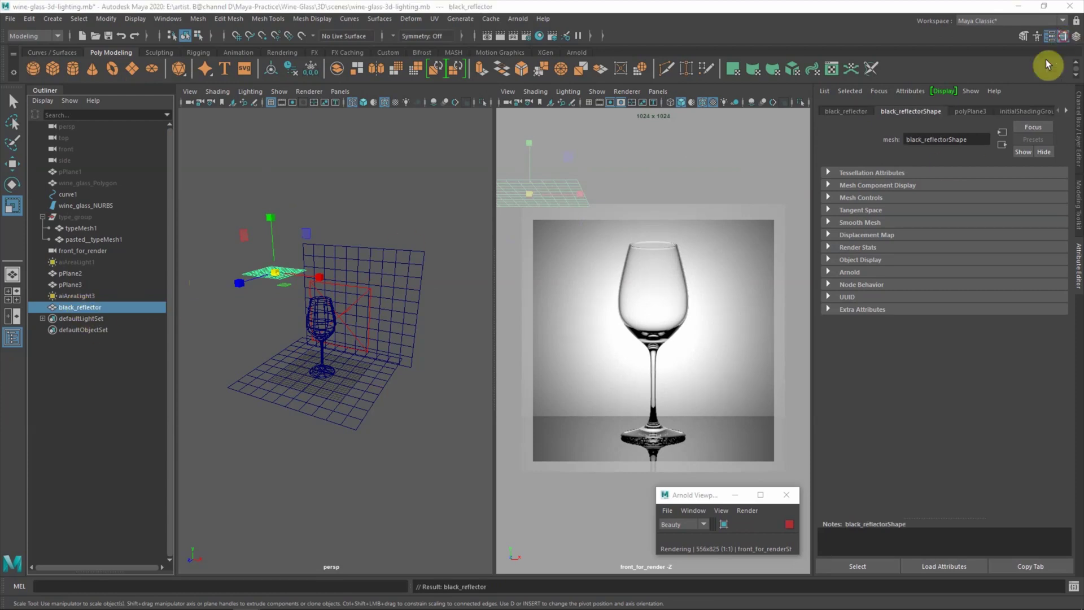
- Turn on relative step snapping, stand the reflector upright at 90°, and lower it
left_click(1050, 36)
key("w")
left_click(908, 345)
left_click(926, 359)
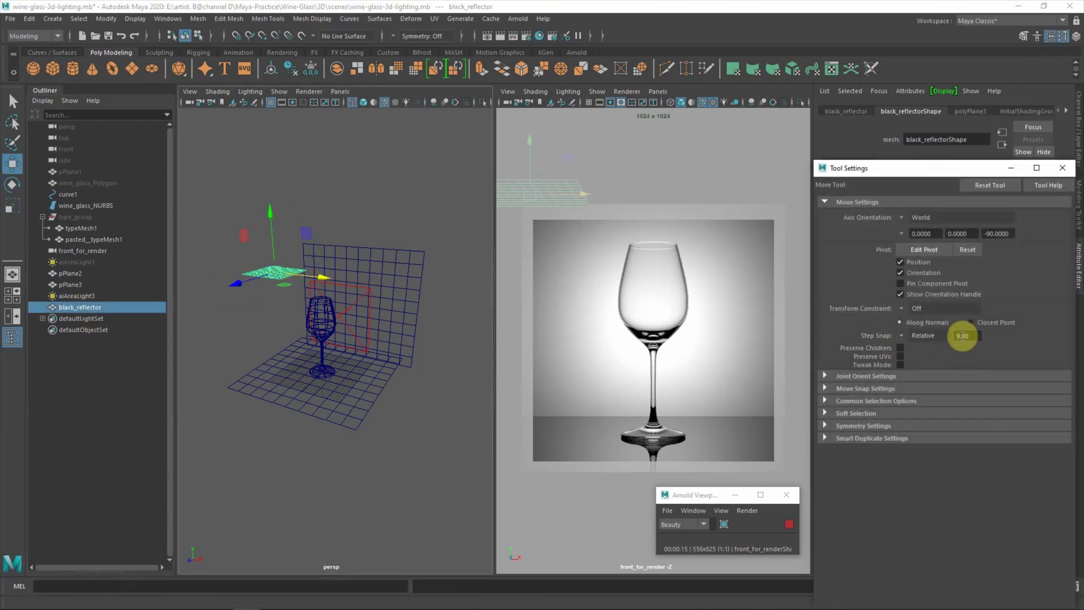
key("e")
left_click_drag(249, 263, 286, 286)
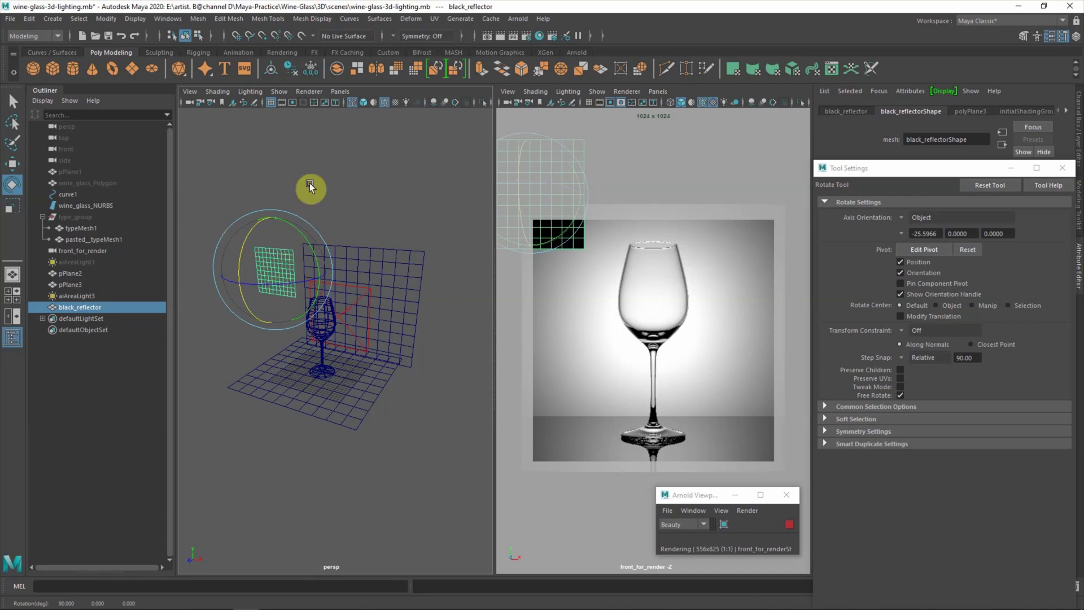
key("w")
left_click_drag(271, 241, 273, 259)
left_click(294, 191)
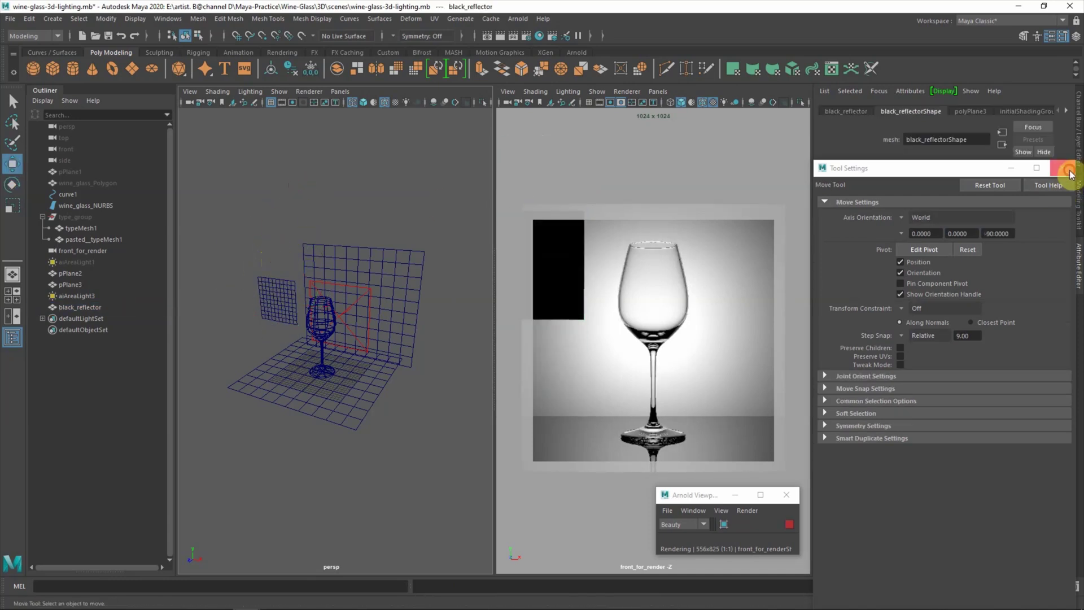
- Assign black_reflector a new black Arnold aiStandardSurface material
left_click(1070, 174)
left_click(277, 299)
right_click_drag(277, 299, 276, 552)
left_click(395, 305)
left_click(488, 456)
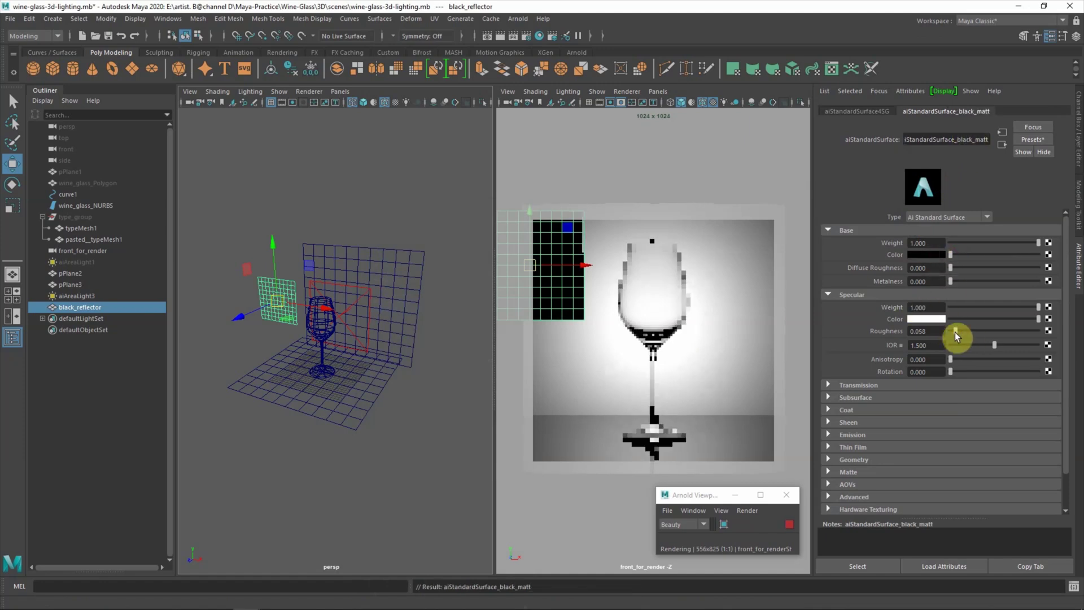
left_click(314, 313)
- Widen the reflector, move it left of the glass, and stretch it taller
left_click(584, 269)
left_click(788, 524)
left_click(1011, 92)
left_click(914, 341)
left_click_drag(584, 265, 599, 265)
left_click(789, 526)
mouse_move(395, 316)
left_mouse_down("alt")
mouse_move(259, 307)
mouse_move(293, 303)
left_mouse_up("alt")
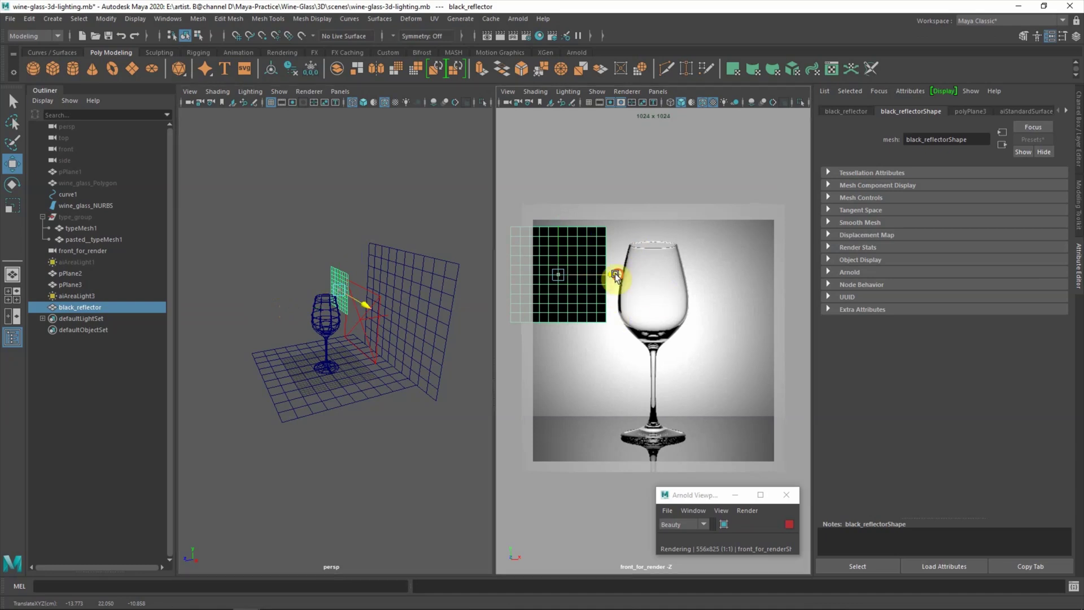
left_click_drag(615, 275, 604, 276)
key("r")
mouse_move(547, 354)
left_mouse_down()
mouse_move(552, 312)
mouse_move(552, 351)
left_mouse_up()
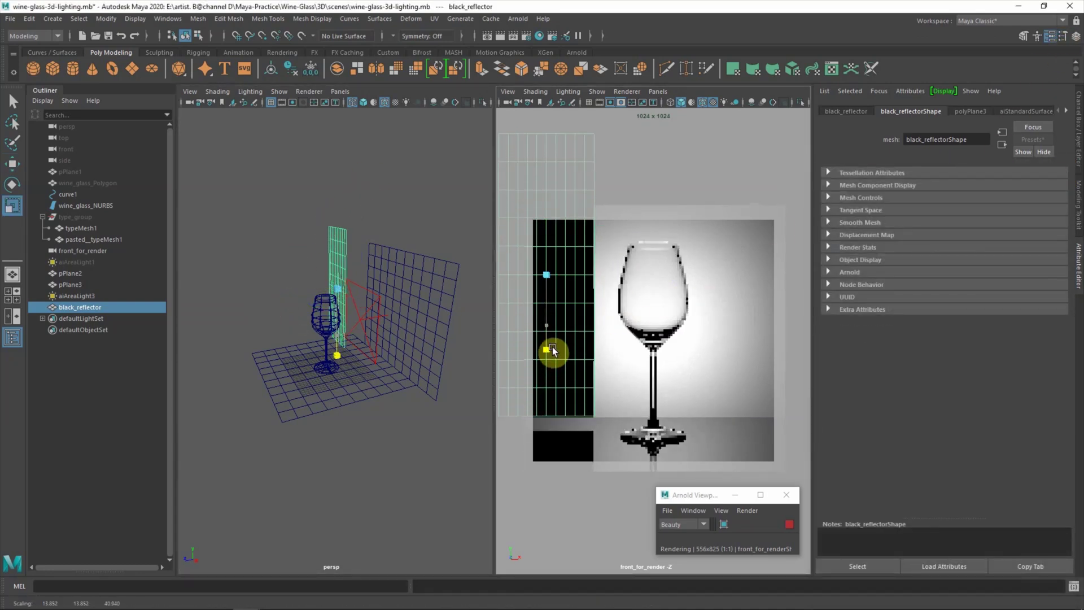
left_click(324, 306)
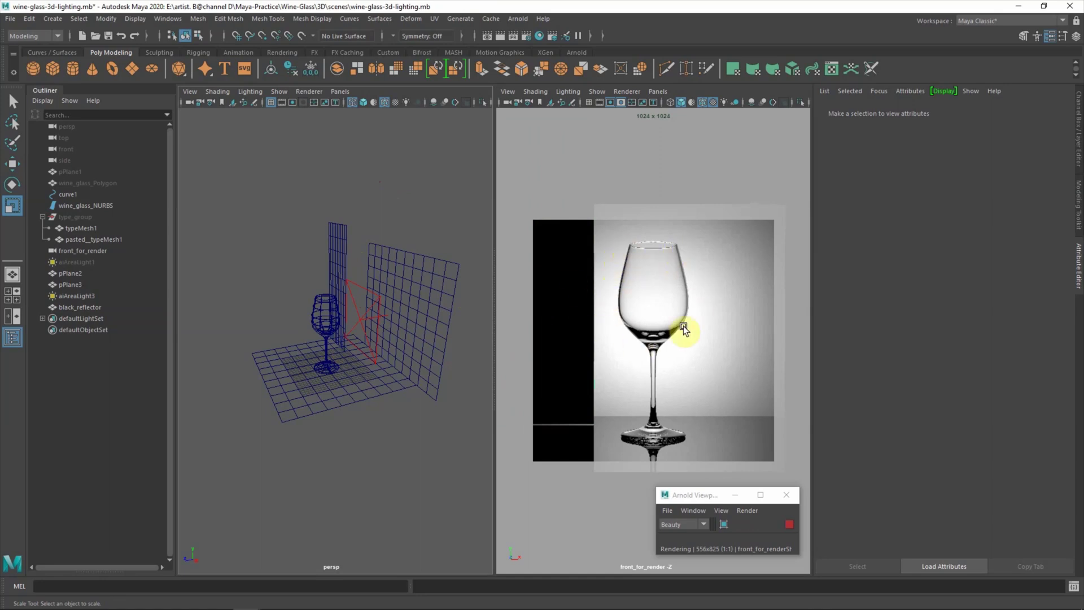
mouse_move(433, 182)
left_mouse_down("alt")
mouse_move(363, 316)
mouse_move(375, 329)
mouse_move(299, 214)
left_mouse_up("alt")
- Duplicate the reflector as black_reflector1 and place it right of the glass
left_click(292, 201)
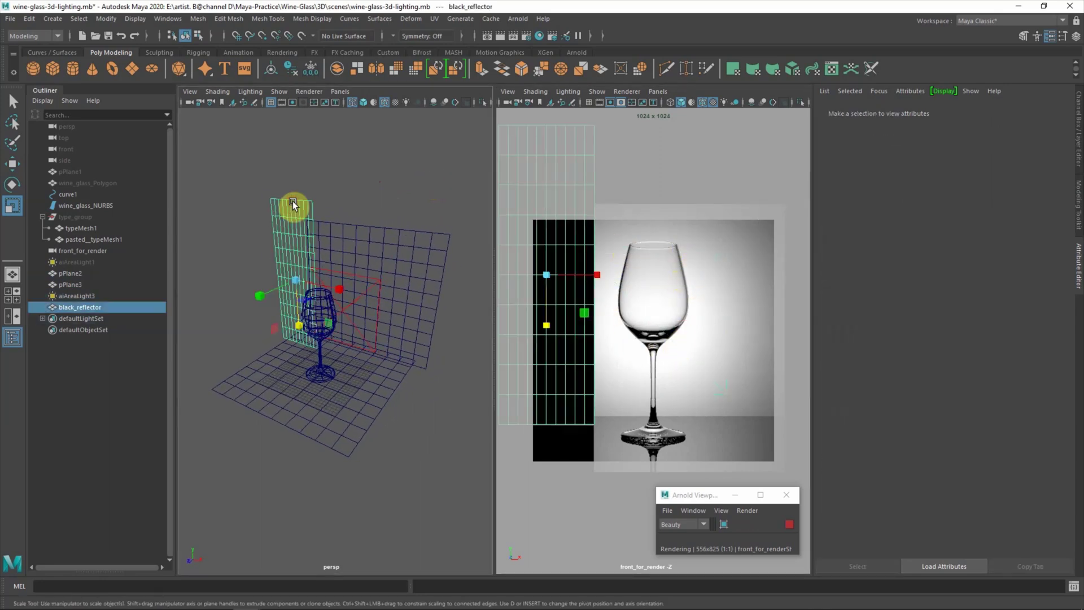
key("ctrl+d")
key("w")
left_click_drag(336, 305, 452, 331)
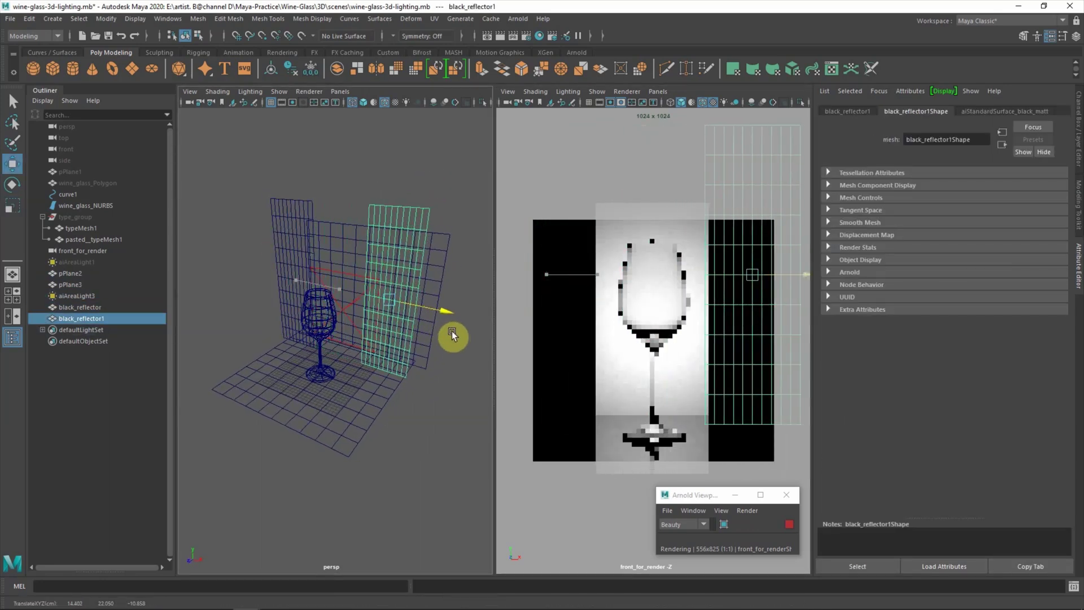
left_click(400, 150)
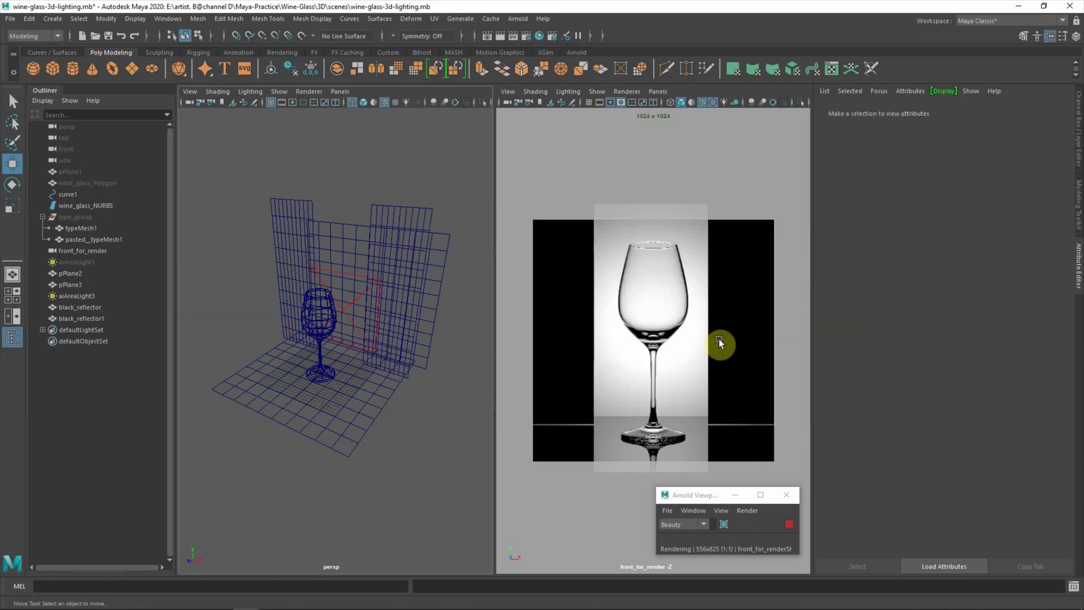
- Hide black_reflector and black_reflector1, then select aiAreaLight1
left_click(80, 306)
left_click(93, 319, "shift")
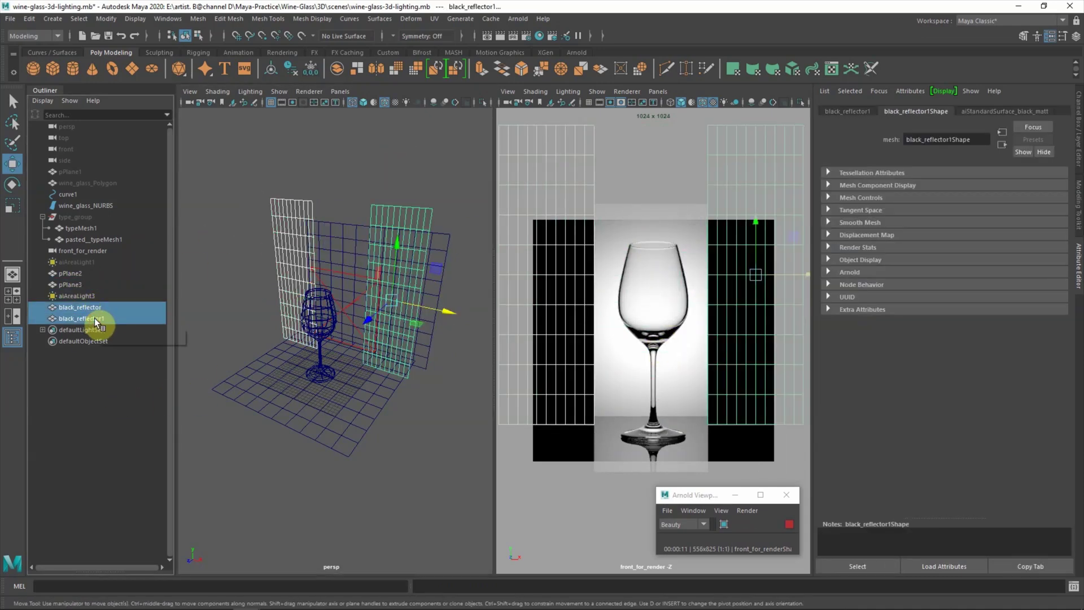
key("h")
left_click(79, 392)
left_click(130, 262)
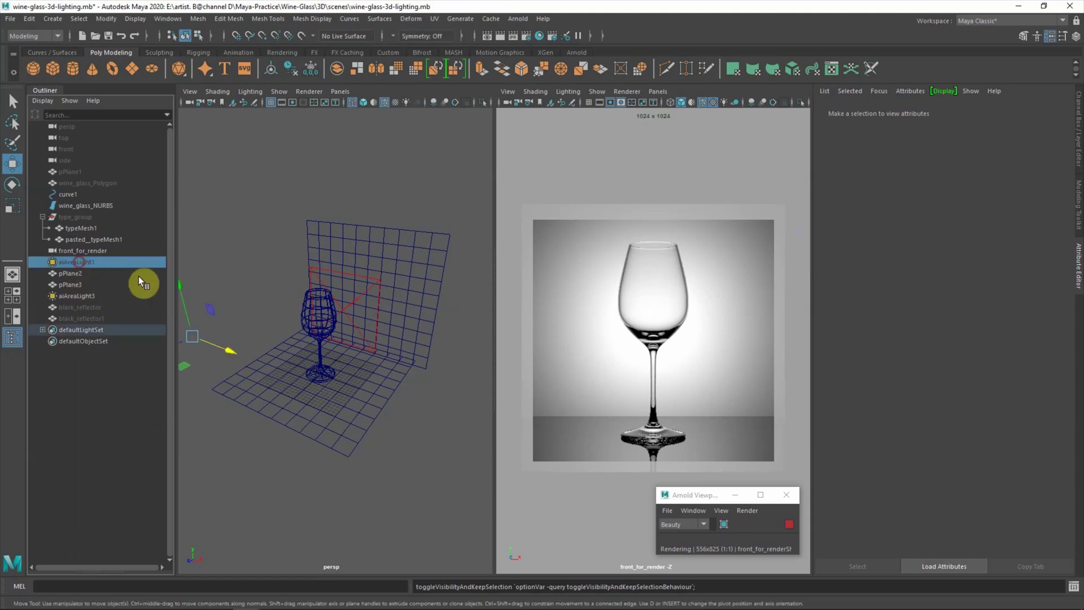
- Set the key area light's exposure to 5 and intensity to 4
mouse_move(276, 415)
left_mouse_down("alt")
mouse_move(299, 397)
mouse_move(297, 420)
left_mouse_up("alt")
key("r")
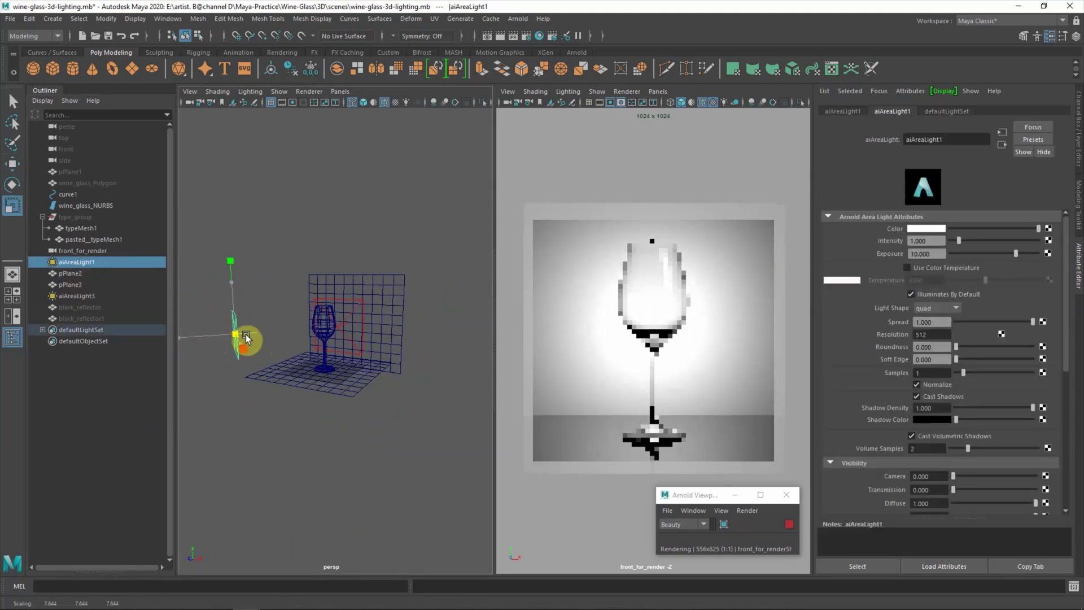
left_click_drag(245, 334, 291, 391, "alt")
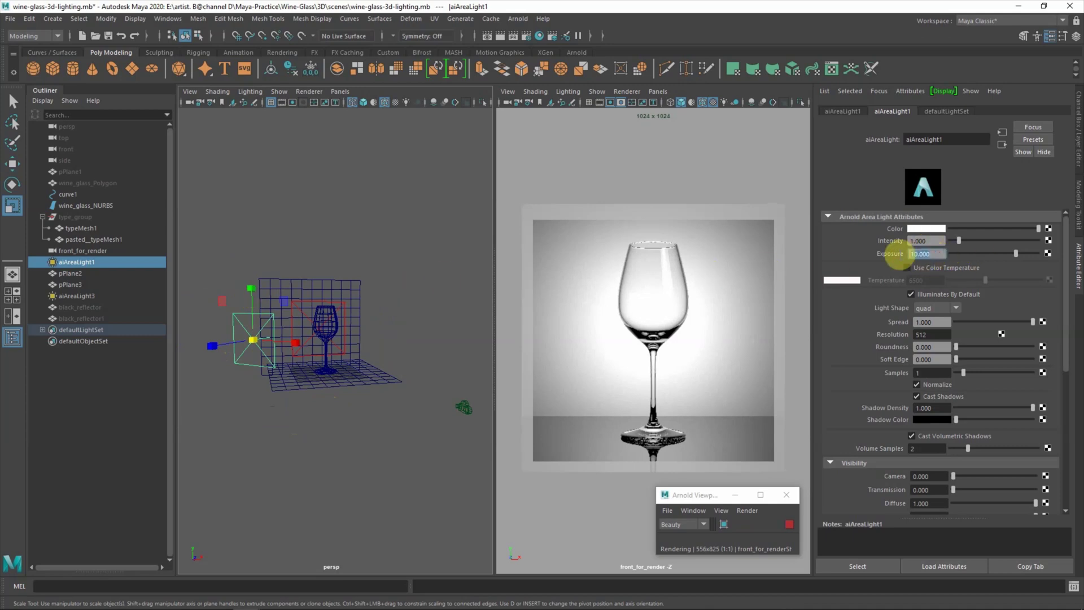
type("5")
key("Return")
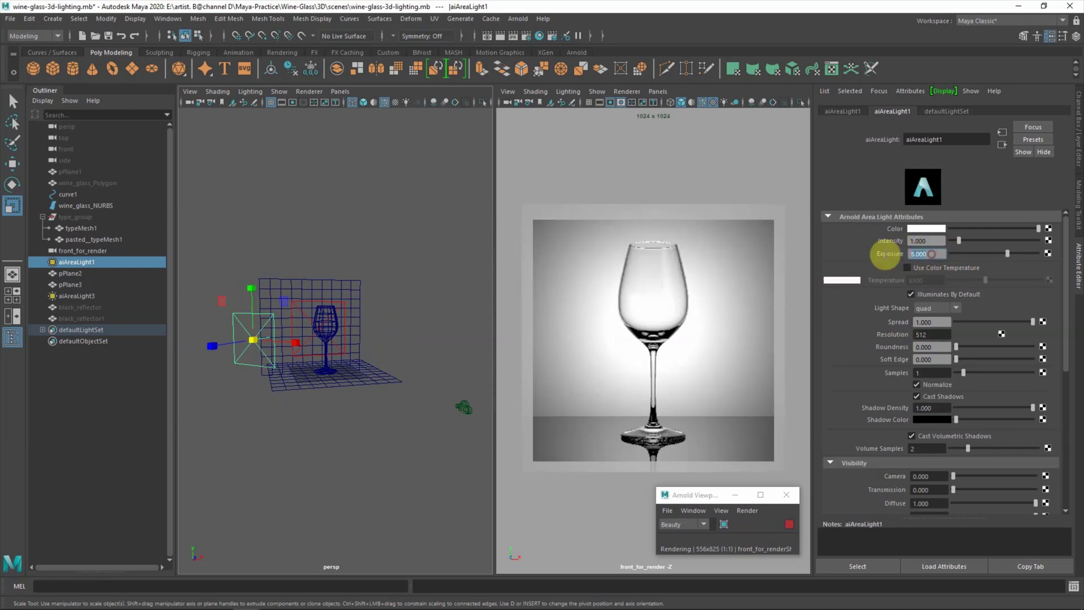
type("4")
key("Return")
- Move the key light down and left, stretch it taller, and angle it toward the glass
key("w")
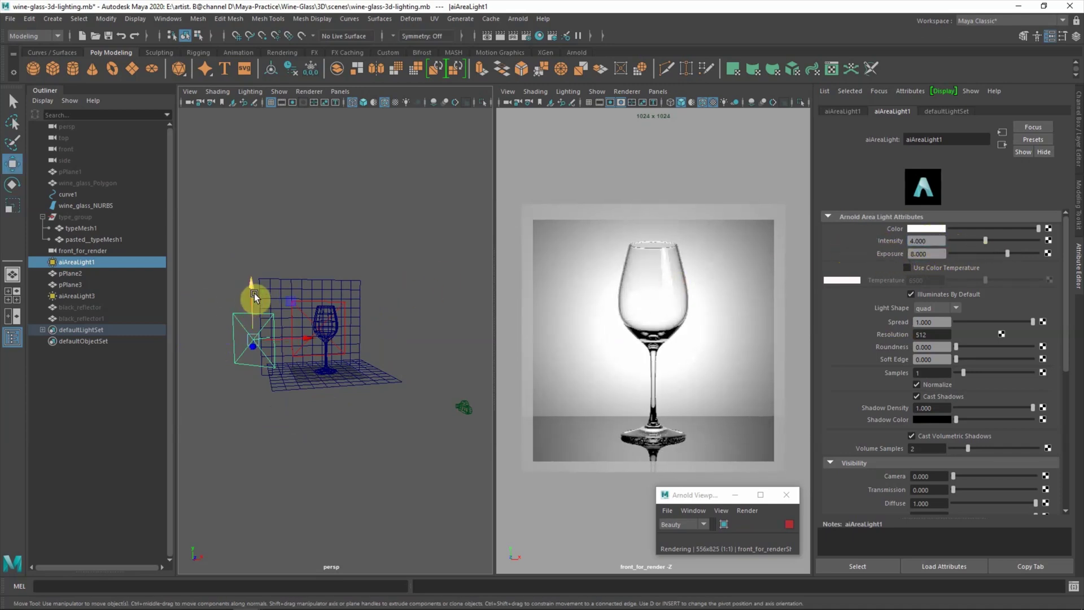
left_click_drag(251, 282, 258, 405)
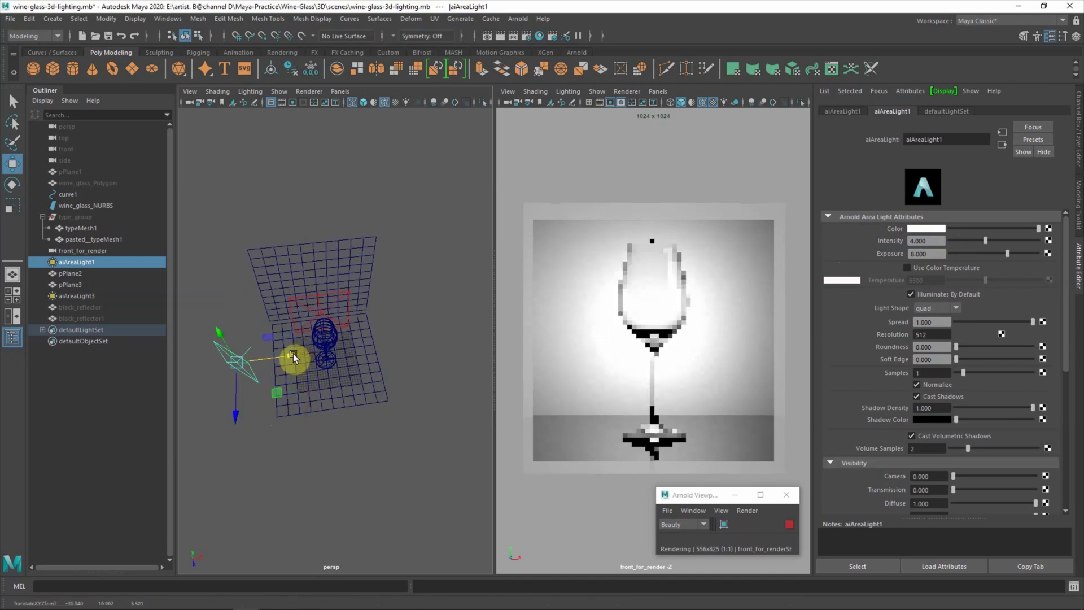
mouse_move(293, 353)
left_mouse_down()
mouse_move(253, 360)
mouse_move(218, 297)
left_mouse_up()
key("r")
mouse_move(222, 204)
left_mouse_down("alt")
mouse_move(330, 341)
mouse_move(229, 276)
mouse_move(314, 414)
mouse_move(297, 340)
left_mouse_up("alt")
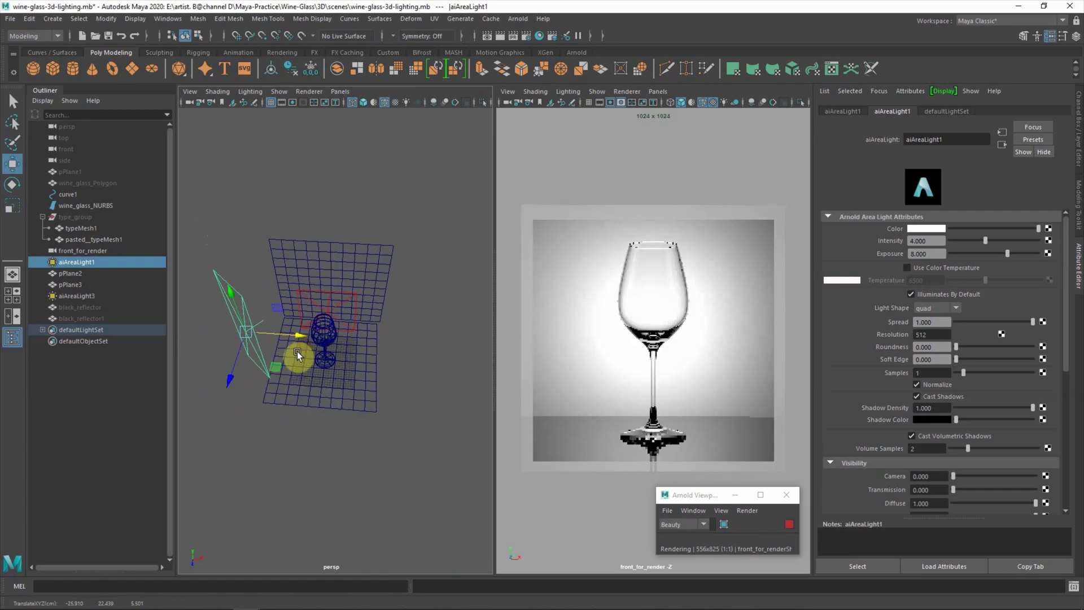
left_click(1049, 36)
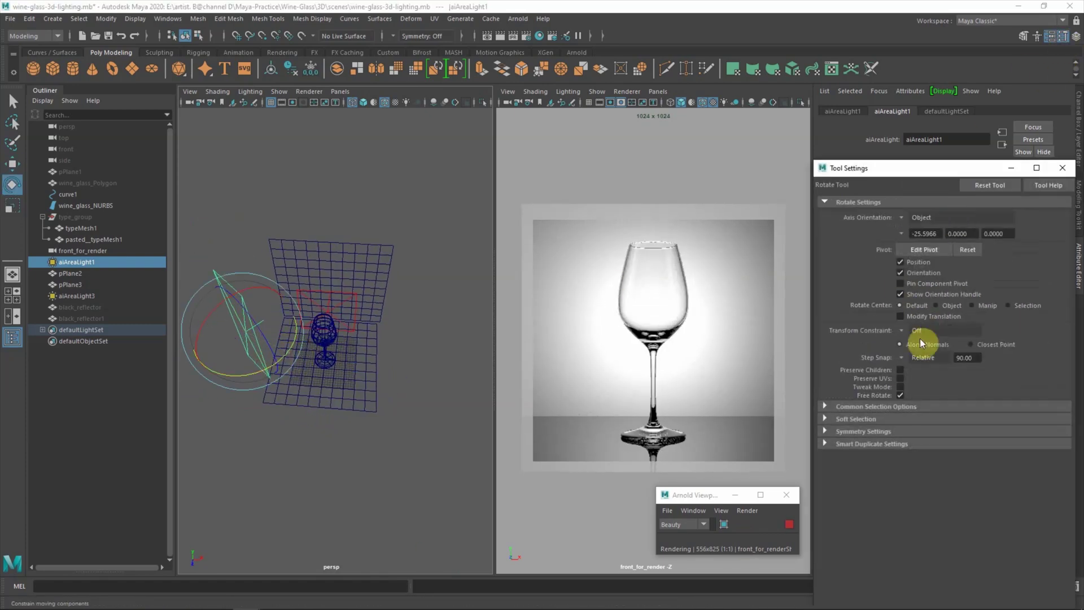
left_click(1062, 168)
left_click_drag(305, 333, 270, 364)
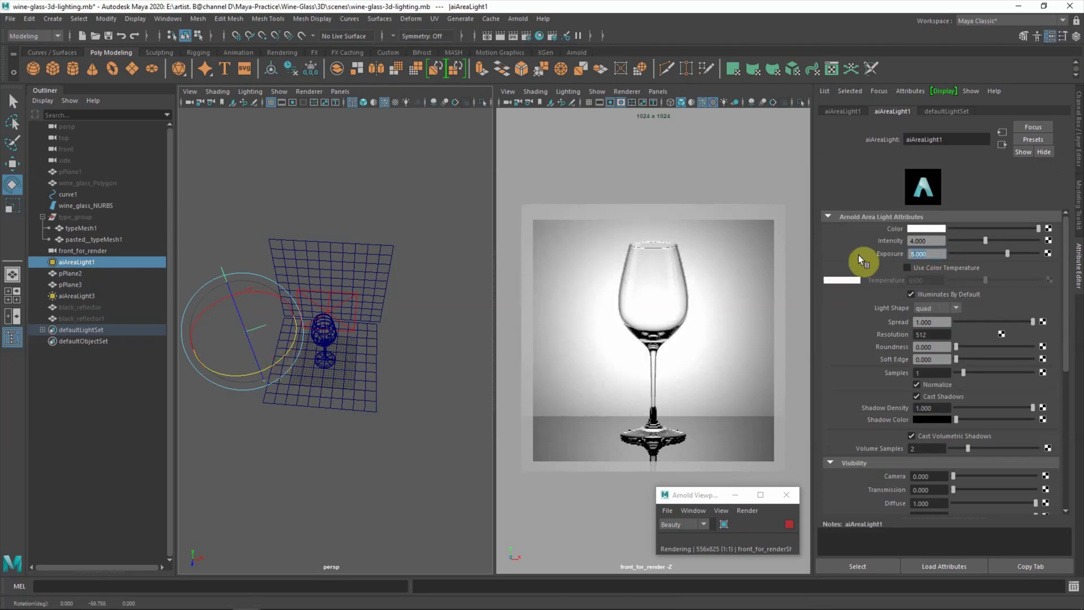
- Settle the key light's exposure at 8 after trying 4
key("Return")
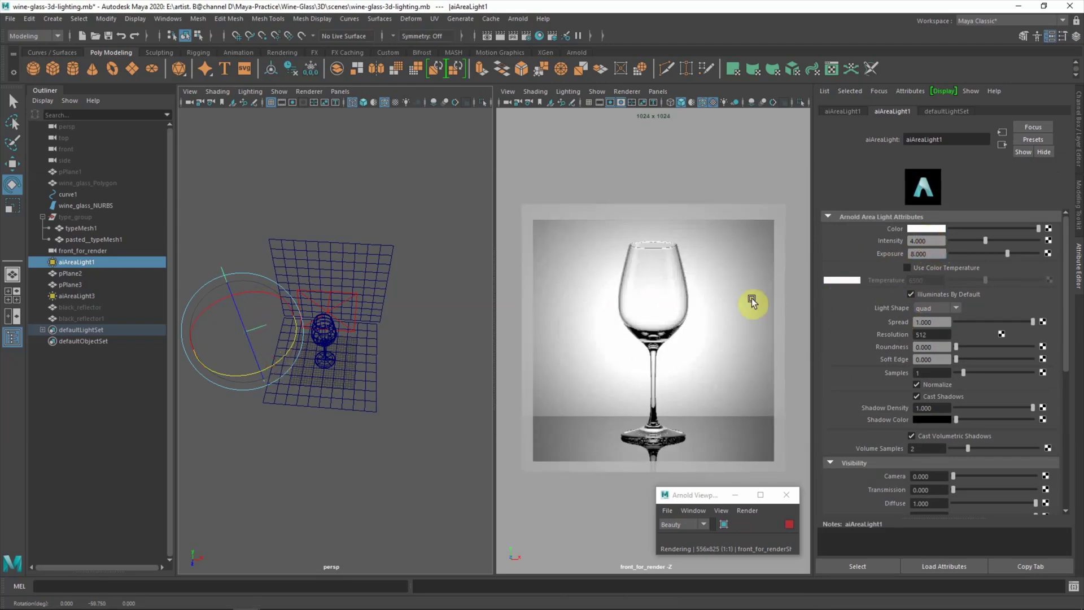
type("4")
key("Return")
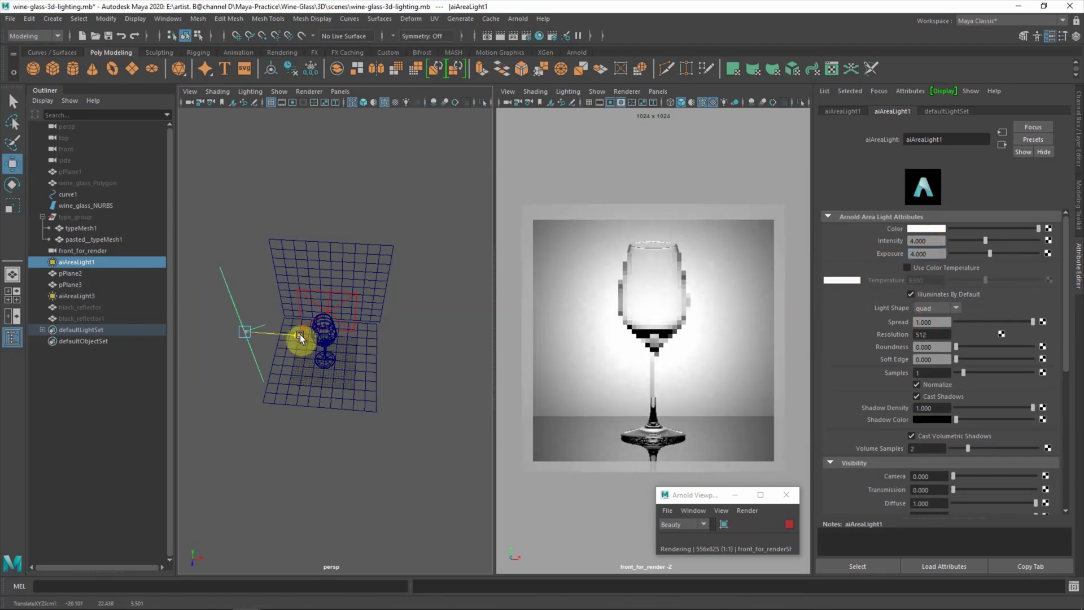
type("8")
key("Return")
- Rescale the key light and shift it upward and along its depth
left_click_drag(254, 339, 293, 395, "alt")
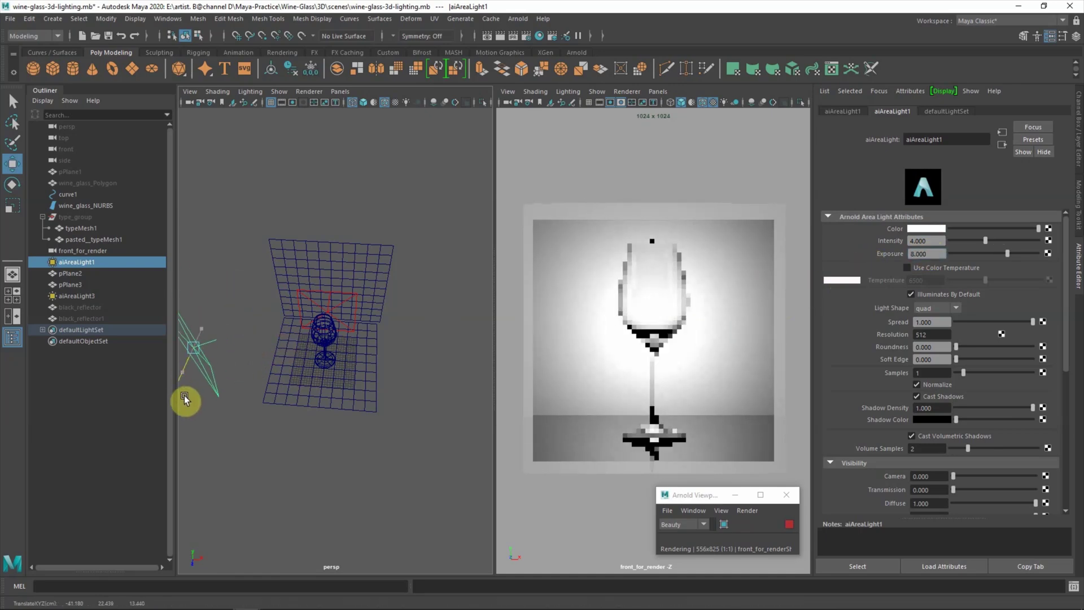
key("r")
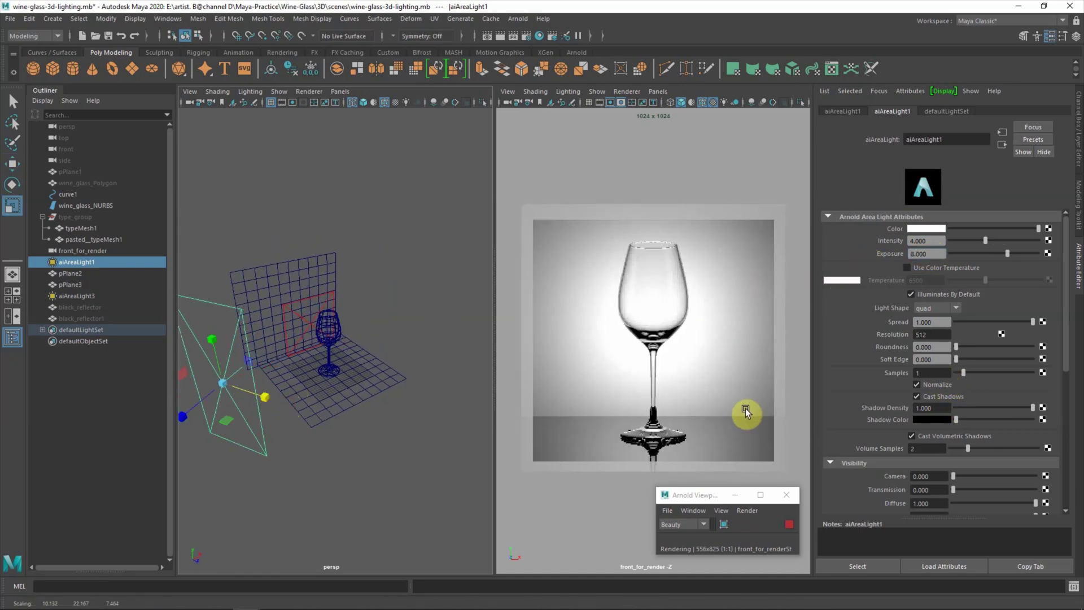
left_click_drag(1067, 303, 1066, 313)
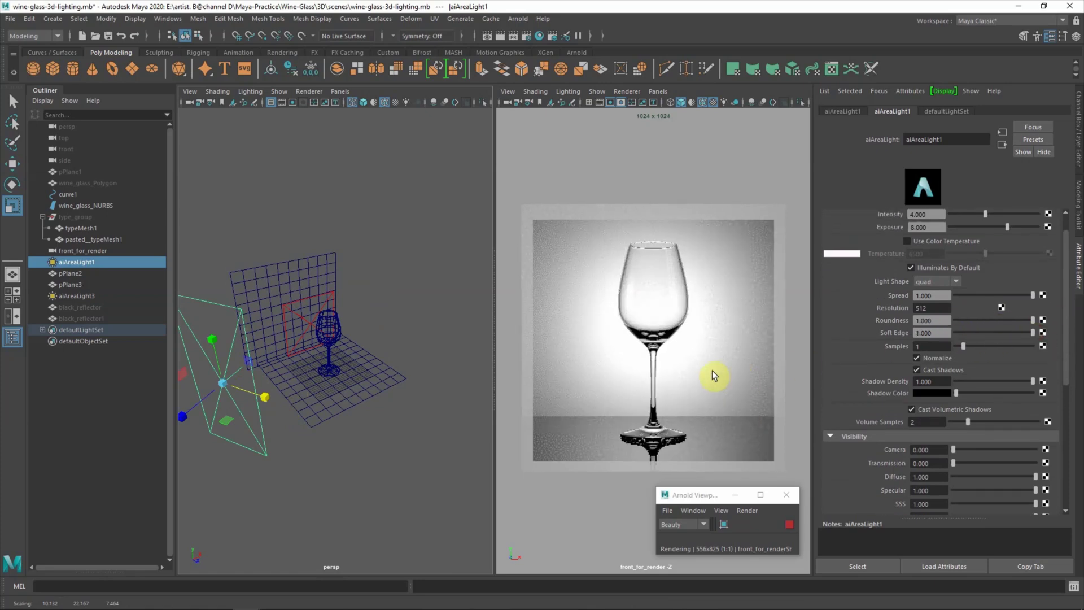
mouse_move(211, 337)
left_mouse_down()
mouse_move(211, 286)
mouse_move(379, 430)
mouse_move(210, 267)
mouse_move(327, 232)
left_mouse_up()
mouse_move(247, 367)
left_mouse_down()
mouse_move(363, 350)
mouse_move(279, 358)
mouse_move(269, 395)
left_mouse_up()
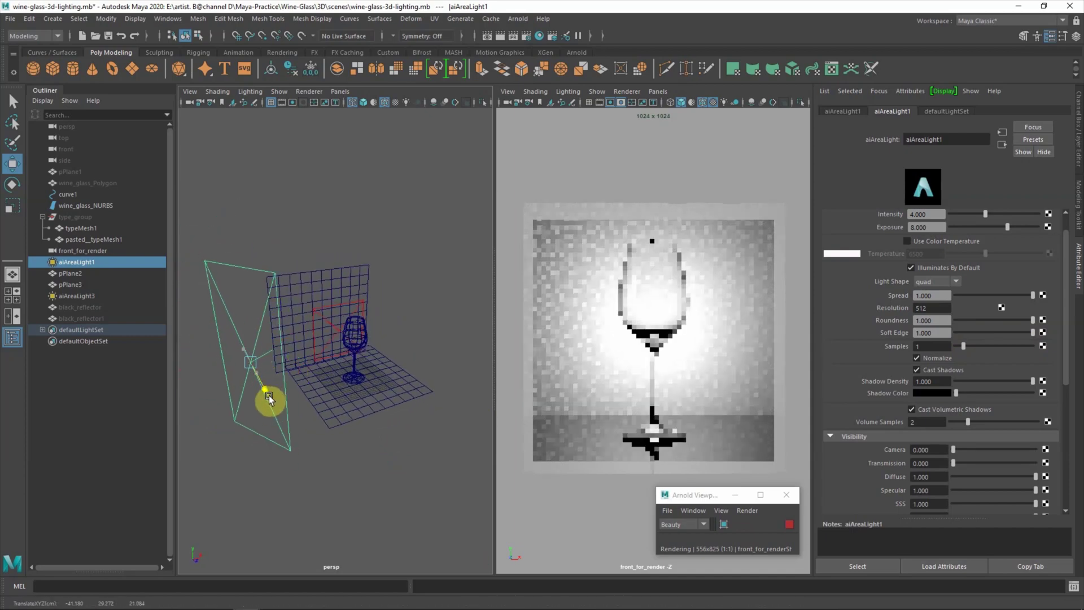
- Briefly hide and reshow the backlight near the glass to compare lighting
left_click(327, 323)
key("h")
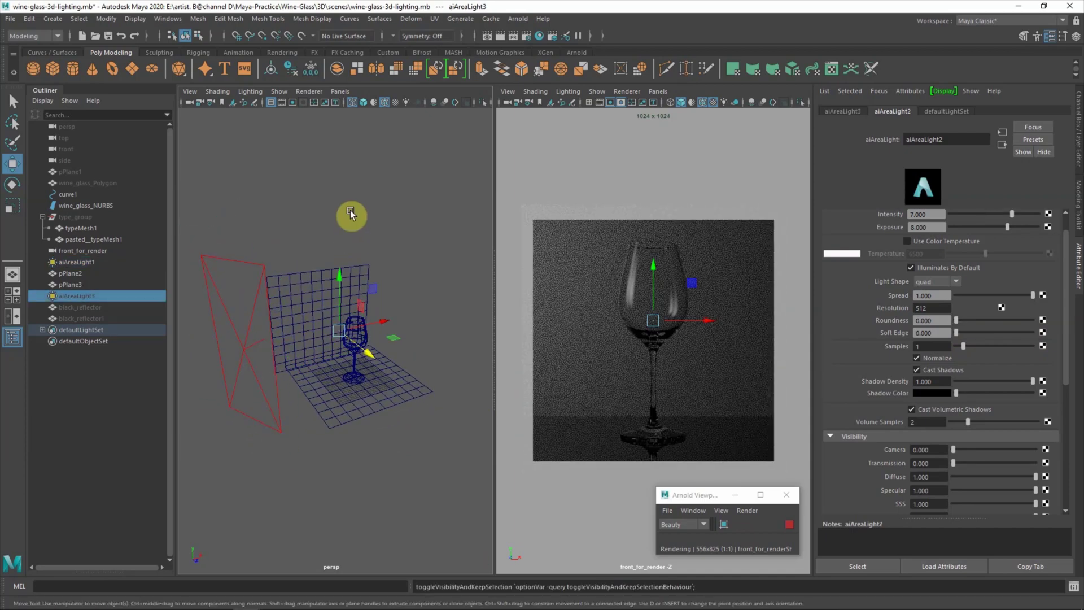
key("h")
left_click_drag(323, 332, 412, 322, "alt")
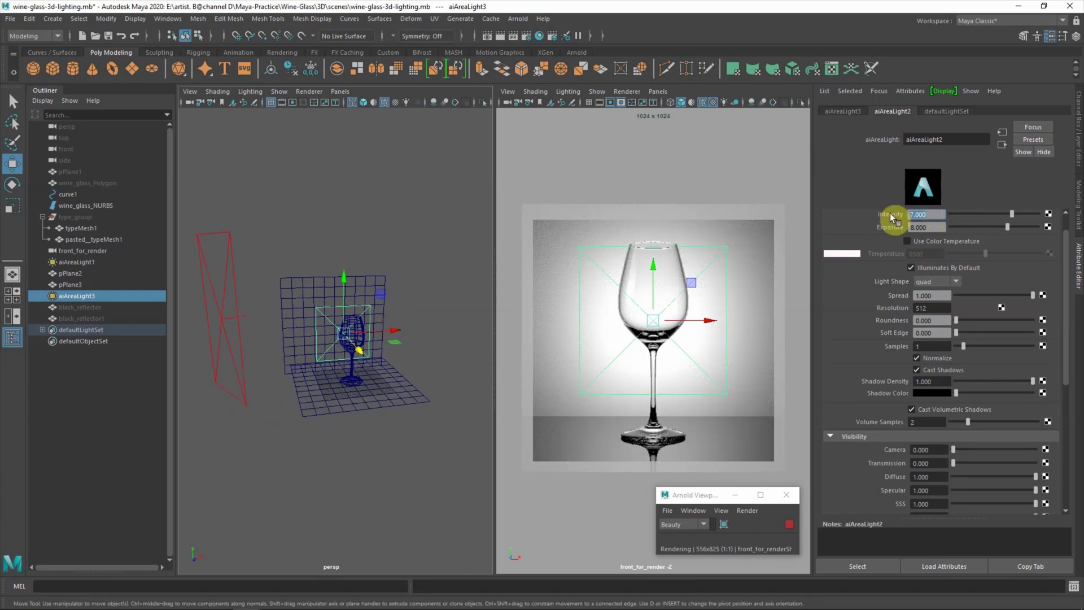
left_click(472, 227)
- Reselect the large side area light and orbit to check its placement
left_click(214, 275)
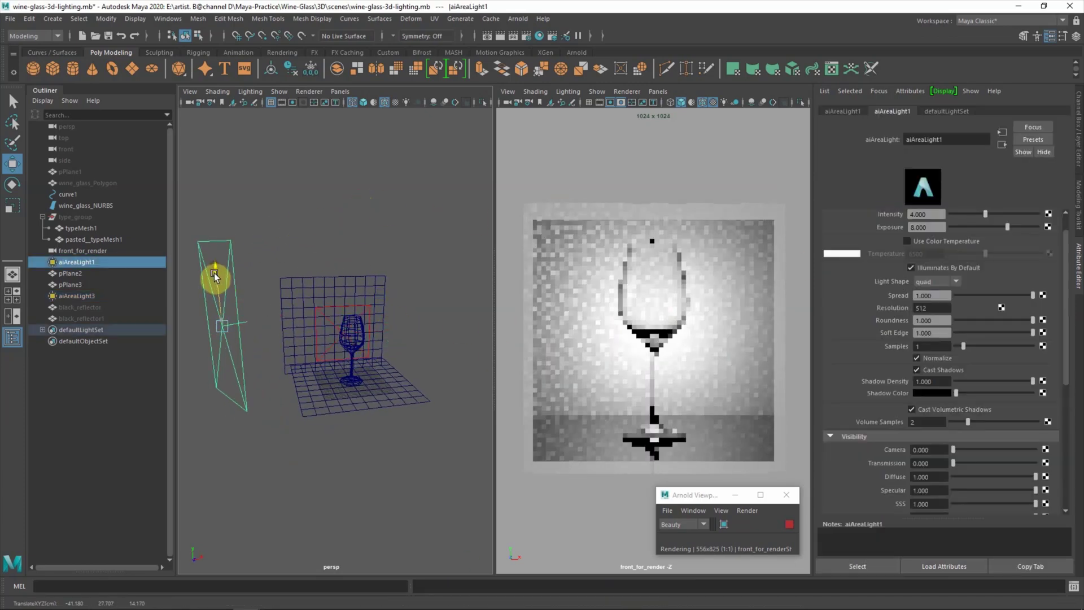
left_click(316, 192)
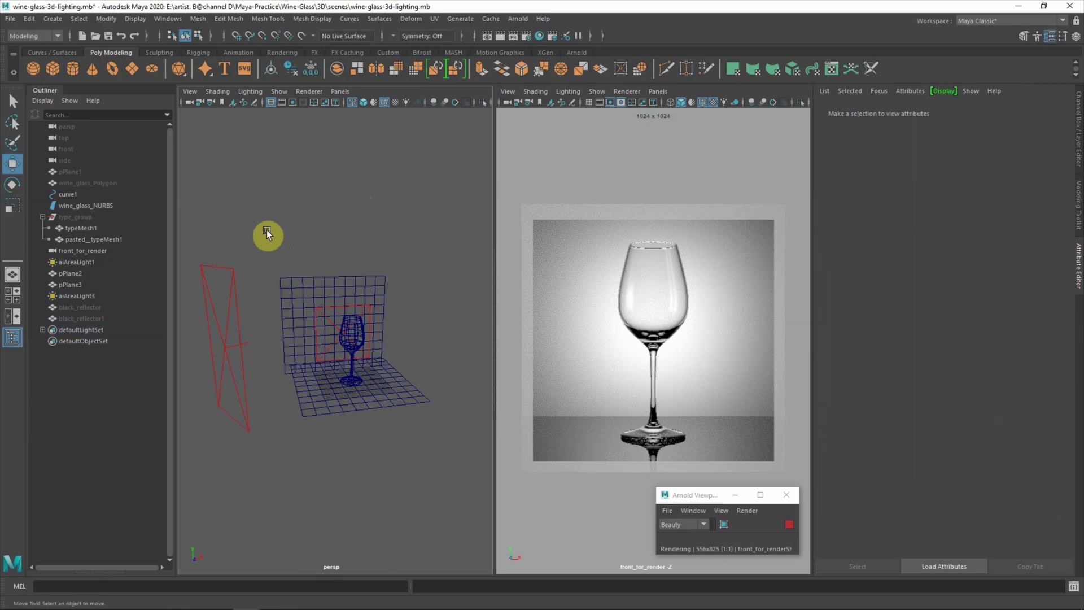
key("ctrl+z")
key("ctrl+z")
left_click(288, 225)
left_click(228, 251)
mouse_move(229, 252)
left_mouse_down("alt")
mouse_move(287, 384)
mouse_move(273, 354)
left_mouse_up("alt")
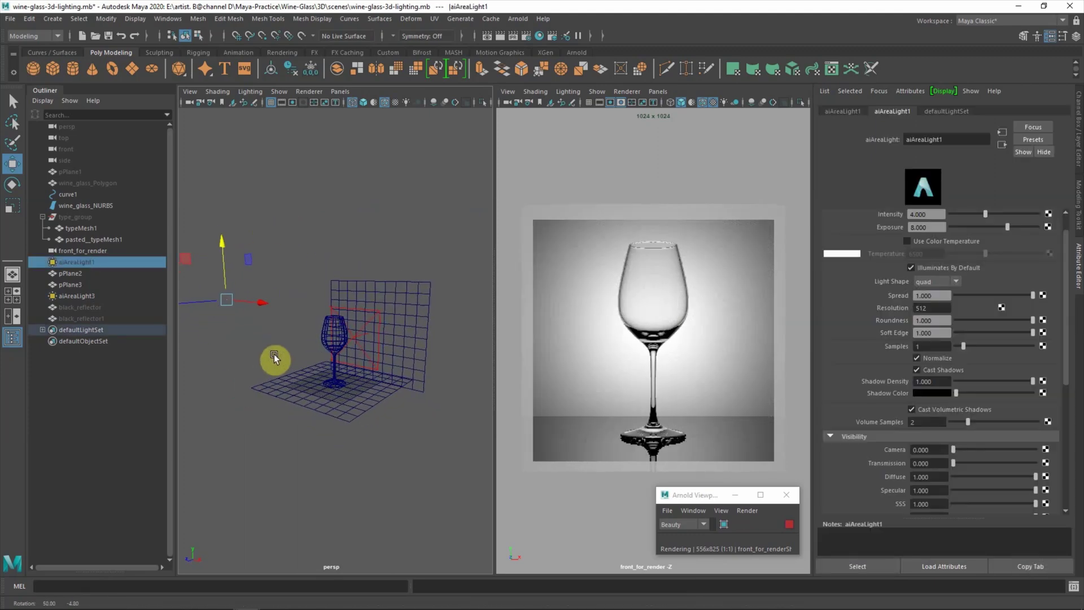
- Unhide type_group and toggle visibility to show the polygon wine glass and its label
left_click(69, 218)
key("h")
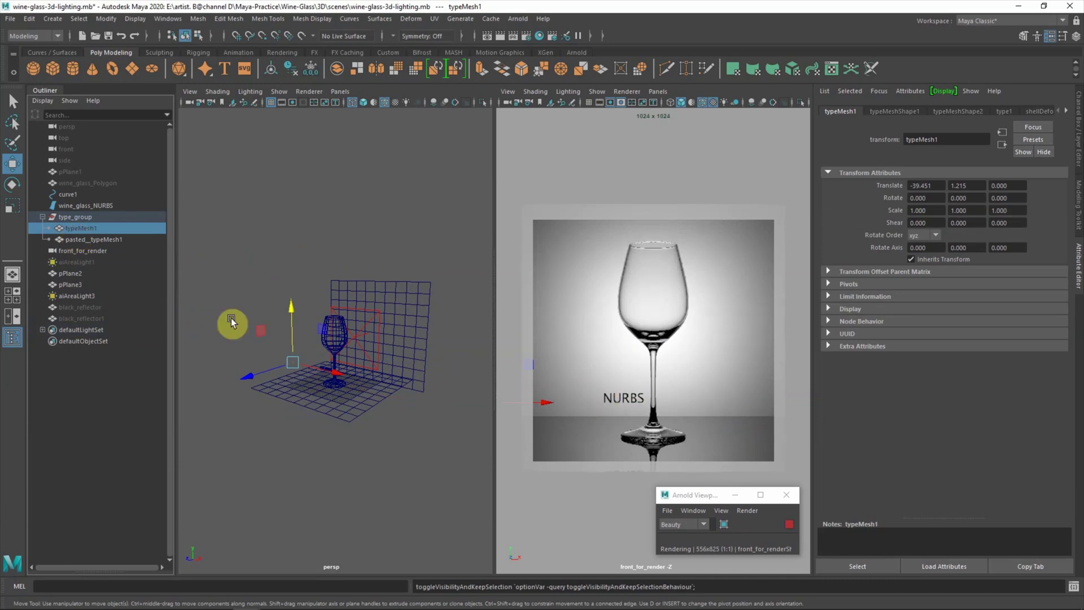
key("h")
left_click(93, 239)
left_click_drag(655, 404, 733, 405)
left_click(328, 252)
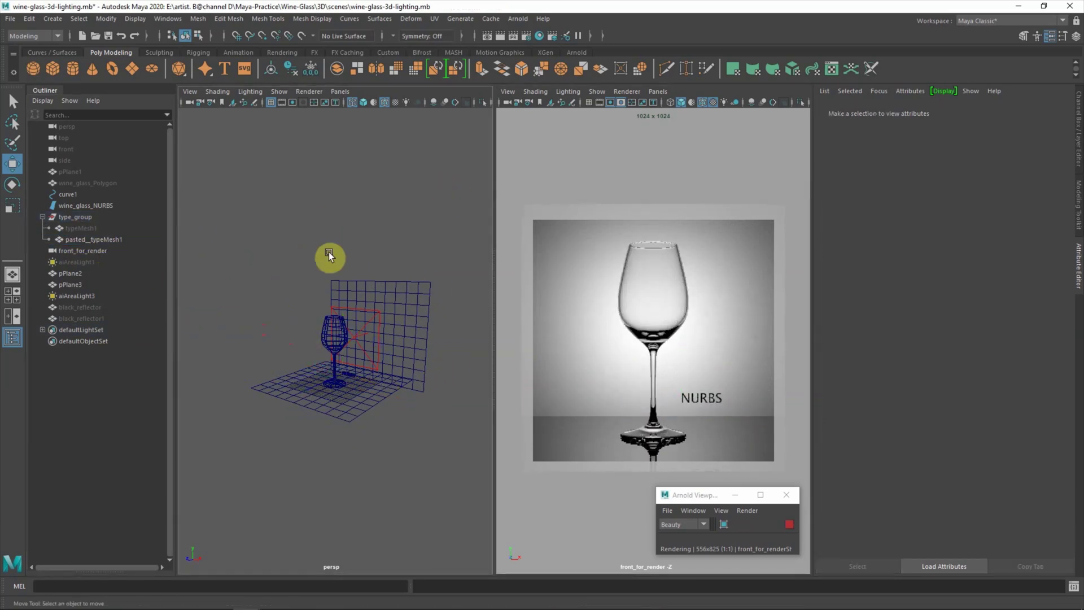
left_click(80, 238)
key("h")
left_click(74, 205)
key("h")
- Move wine_glass_Polygon to the centre, undoing the trial label move
left_click(73, 183)
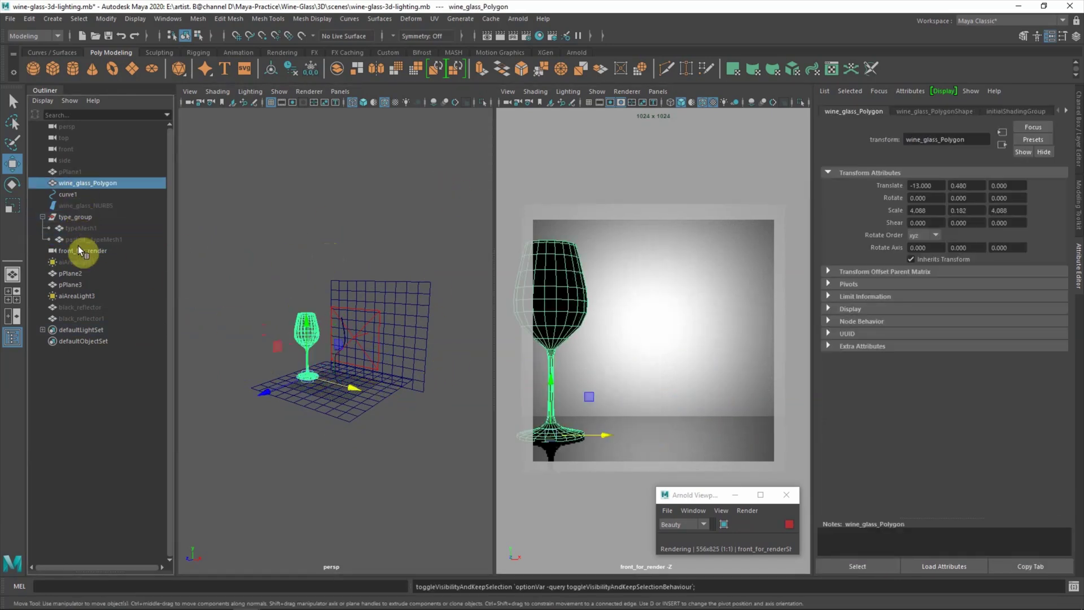
left_click(76, 229)
left_click(550, 316, "shift")
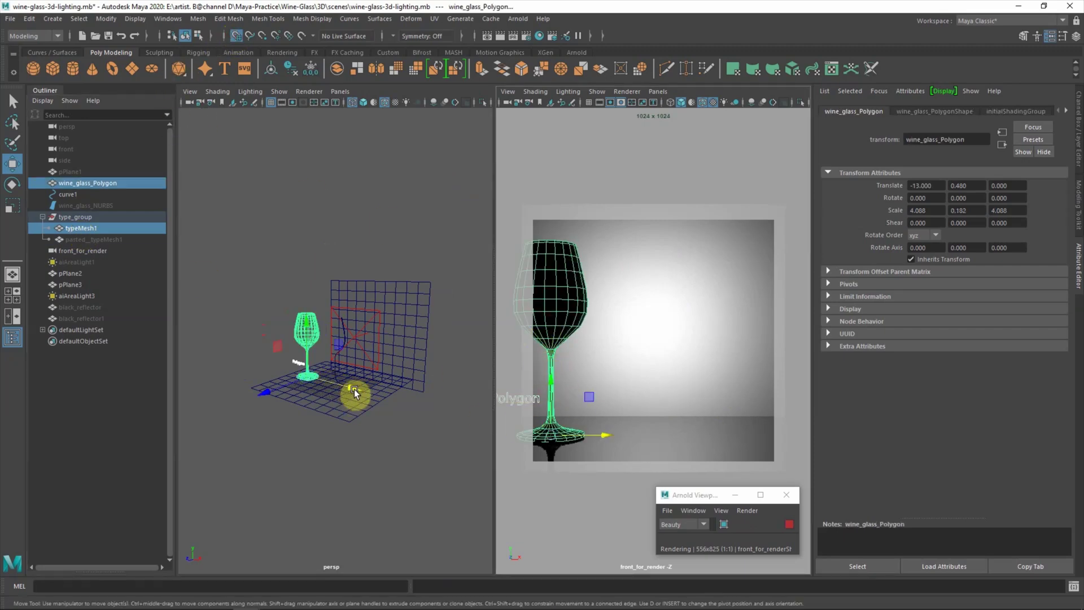
left_click_drag(354, 389, 386, 390)
scroll(387, 451, "up", 6)
mouse_move(405, 472)
left_mouse_down()
mouse_move(276, 410)
mouse_move(303, 424)
left_mouse_up()
key("ctrl+z")
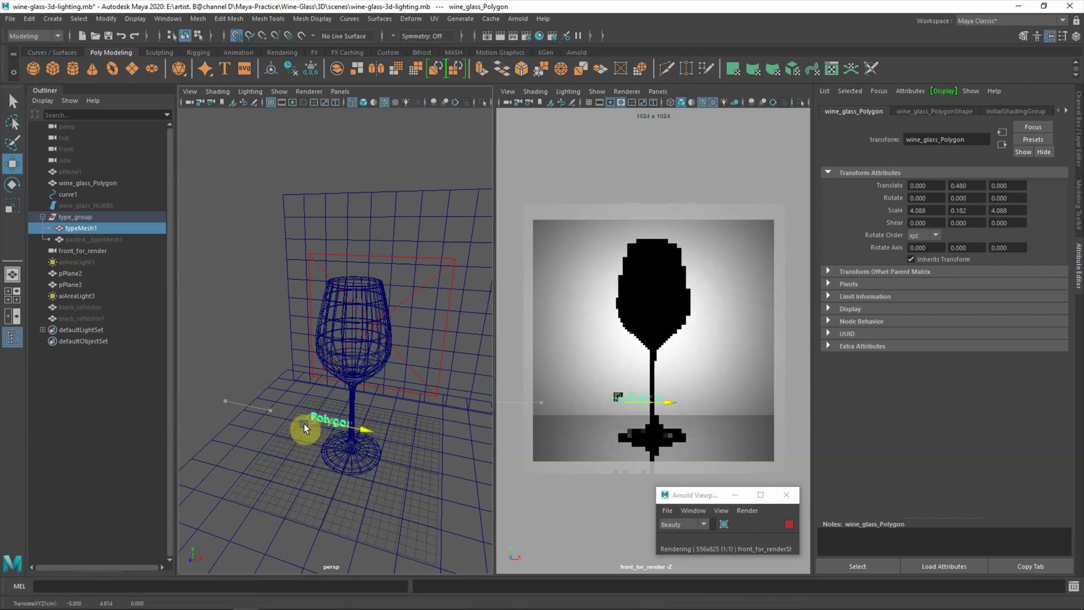
key("ctrl+z")
key("ctrl+z")
key("ctrl+z")
key("ctrl+z")
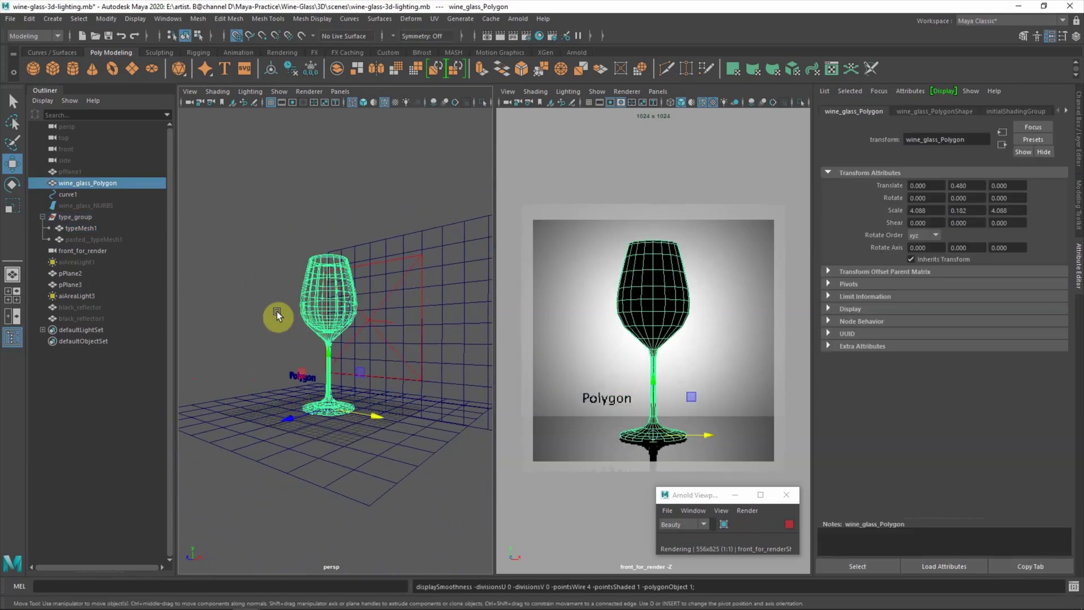
- Assign the existing aiStandardSurface_Glass material to the polygon wine glass
right_click(310, 301)
mouse_move(310, 599)
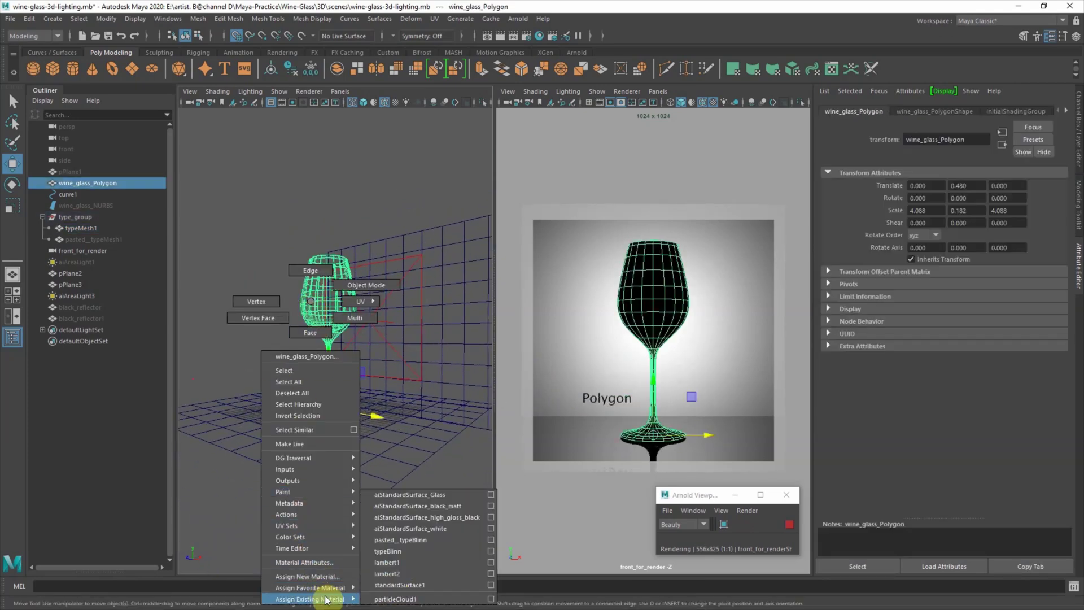
left_click(427, 495)
left_click_drag(445, 499, 395, 523, "alt")
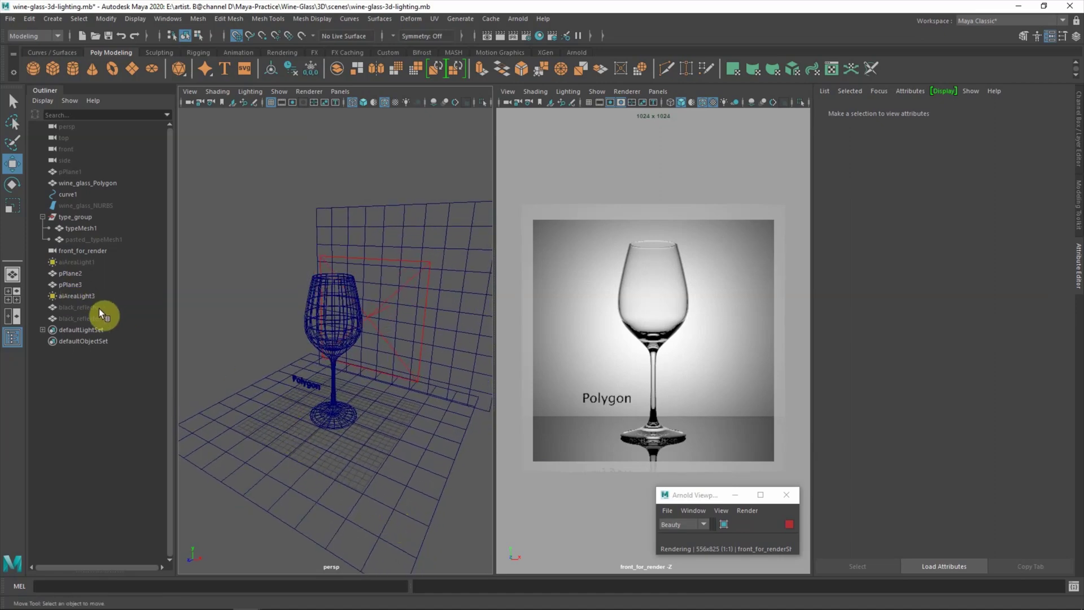
- Move the polygon glass and its label left, and the NURBS glass and label right
left_click(85, 183)
left_click(293, 381, "shift")
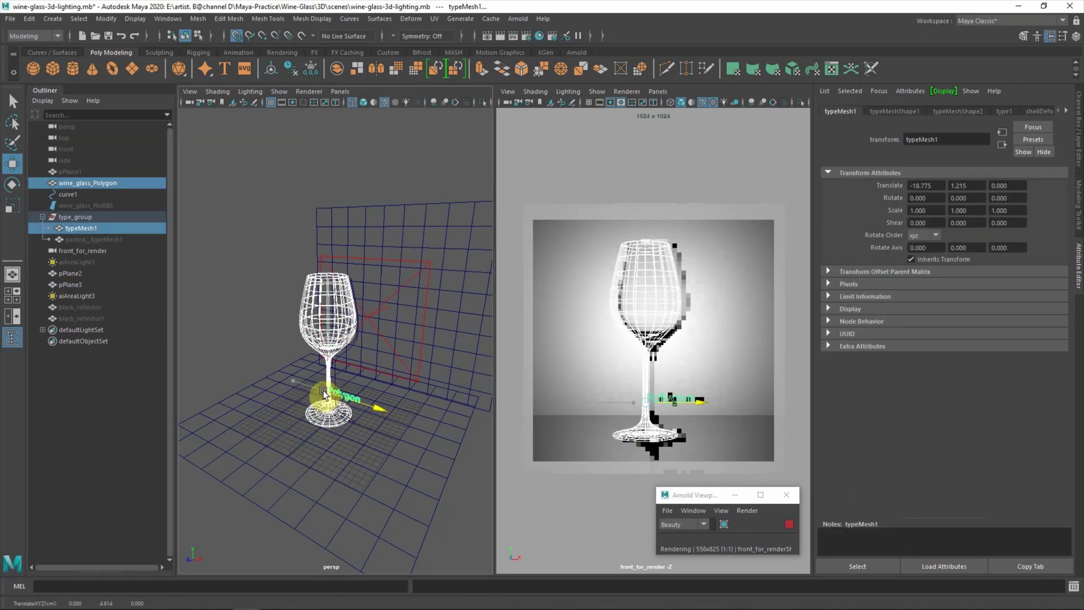
mouse_move(293, 381)
left_mouse_down()
mouse_move(306, 386)
mouse_move(195, 152)
left_mouse_up()
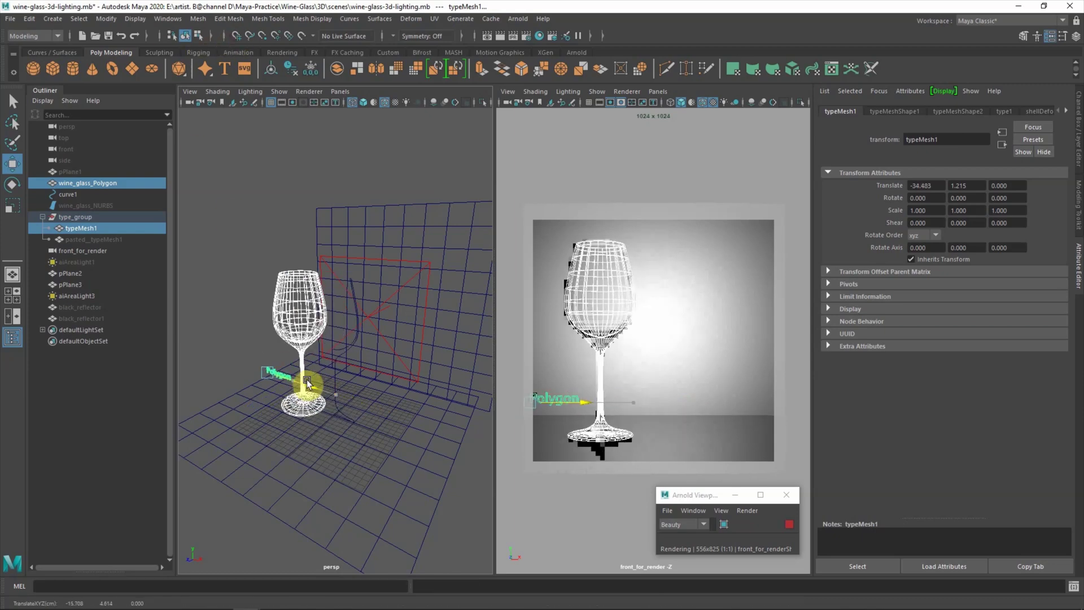
left_click(90, 205)
left_click(96, 239, "ctrl")
left_click_drag(389, 415, 443, 438)
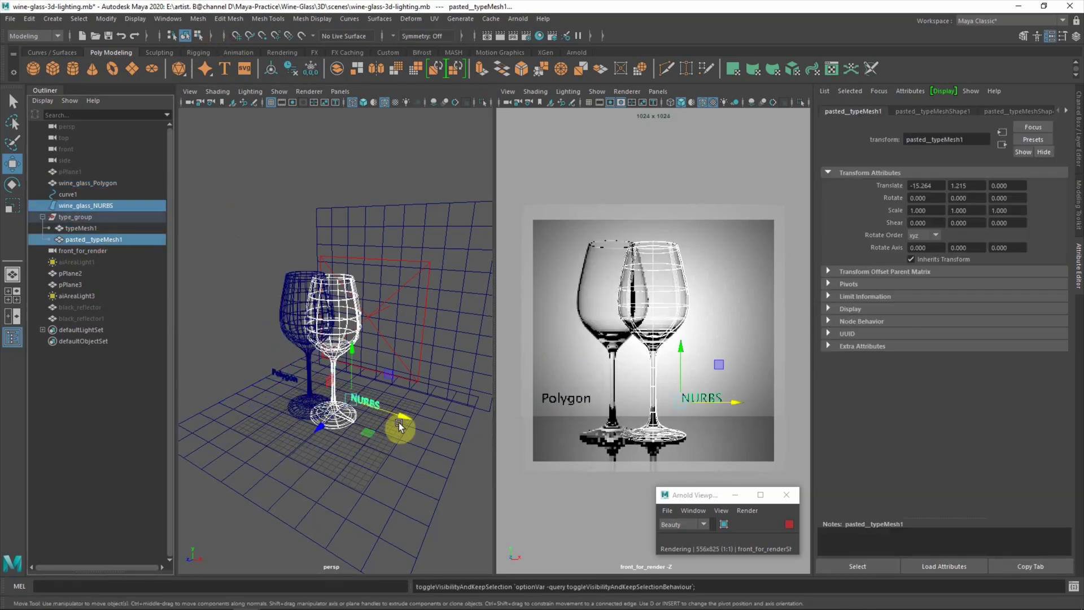
left_click(255, 181)
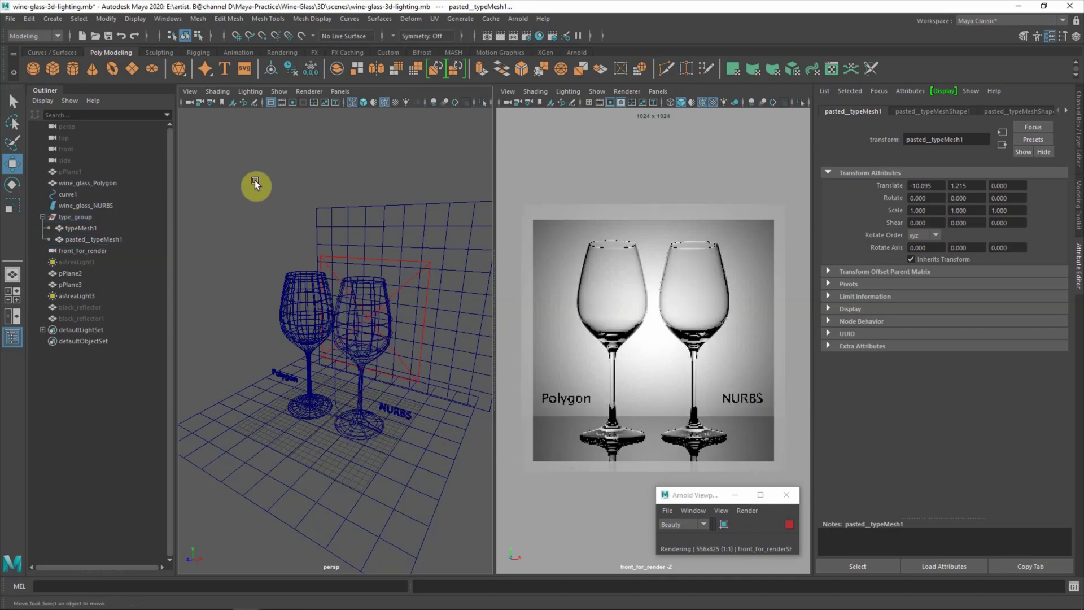
- Push wine_glass_Polygon slightly back along Z so the glasses overlap
mouse_move(255, 181)
left_mouse_down("alt")
mouse_move(259, 305)
mouse_move(238, 297)
mouse_move(241, 312)
mouse_move(320, 451)
left_mouse_up("alt")
mouse_move(327, 414)
left_mouse_down()
mouse_move(371, 395)
mouse_move(300, 388)
mouse_move(296, 419)
mouse_move(377, 335)
left_mouse_up()
left_click(377, 336)
- Reposition the NURBS and Polygon labels beside their glasses with the Move tool
left_click(419, 404, "shift")
left_click_drag(418, 404, 395, 411)
mouse_move(395, 411)
left_mouse_down("alt")
mouse_move(373, 415)
mouse_move(393, 450)
mouse_move(425, 312)
mouse_move(303, 326)
mouse_move(290, 370)
left_mouse_up("alt")
left_click(426, 312)
left_click(289, 370)
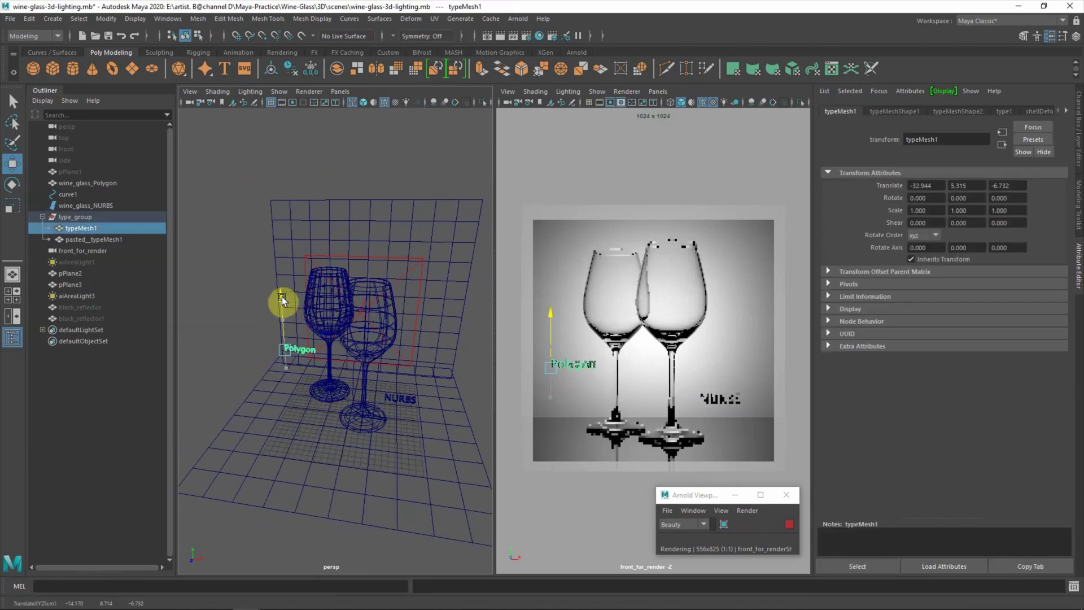
left_click(402, 397)
left_click(344, 242)
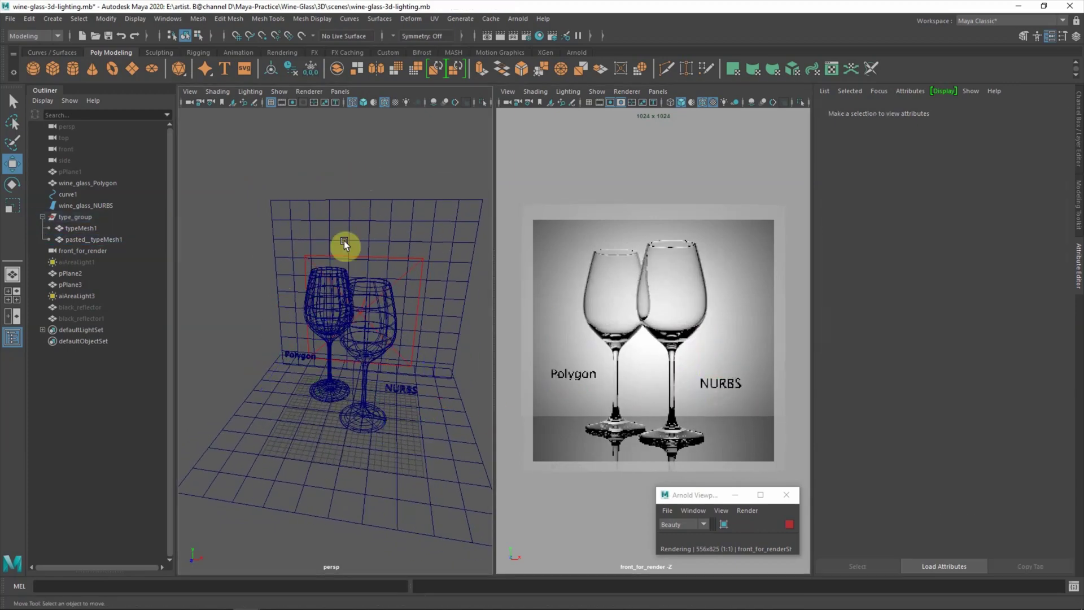